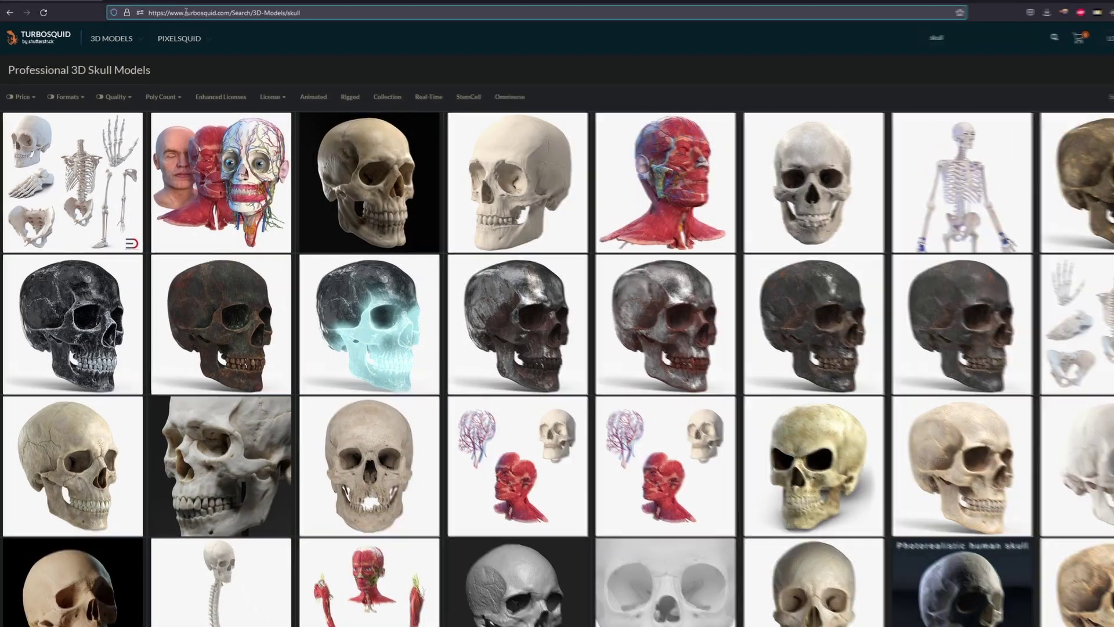
{"action": "double_click", "coordinate": [206, 12]}
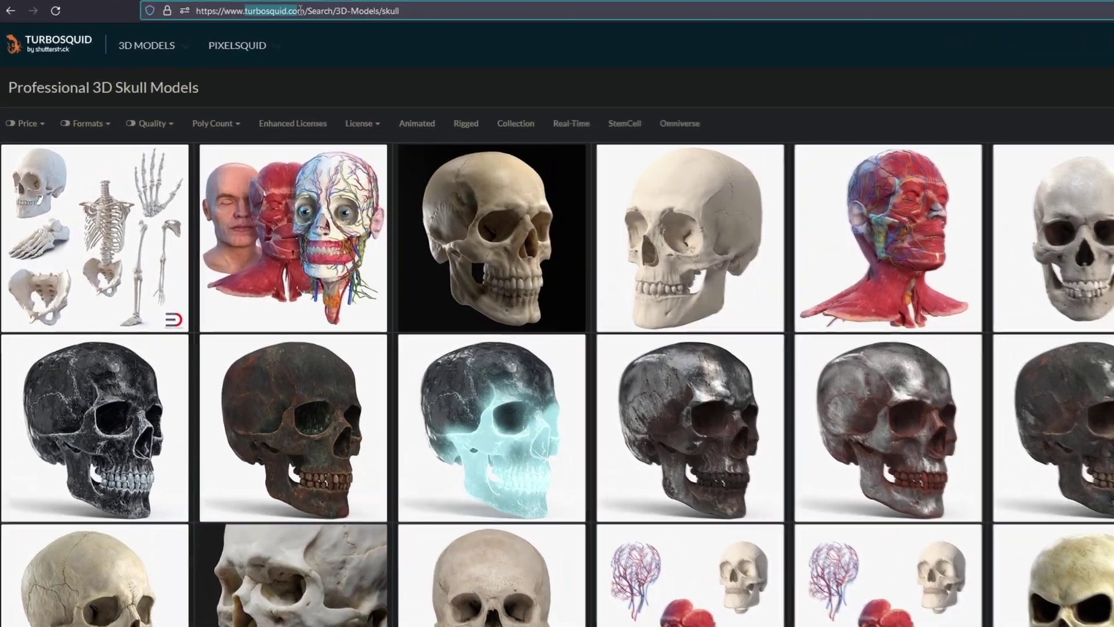
{"action": "left_click_drag", "start_coordinate": [300, 11], "coordinate": [308, 10]}
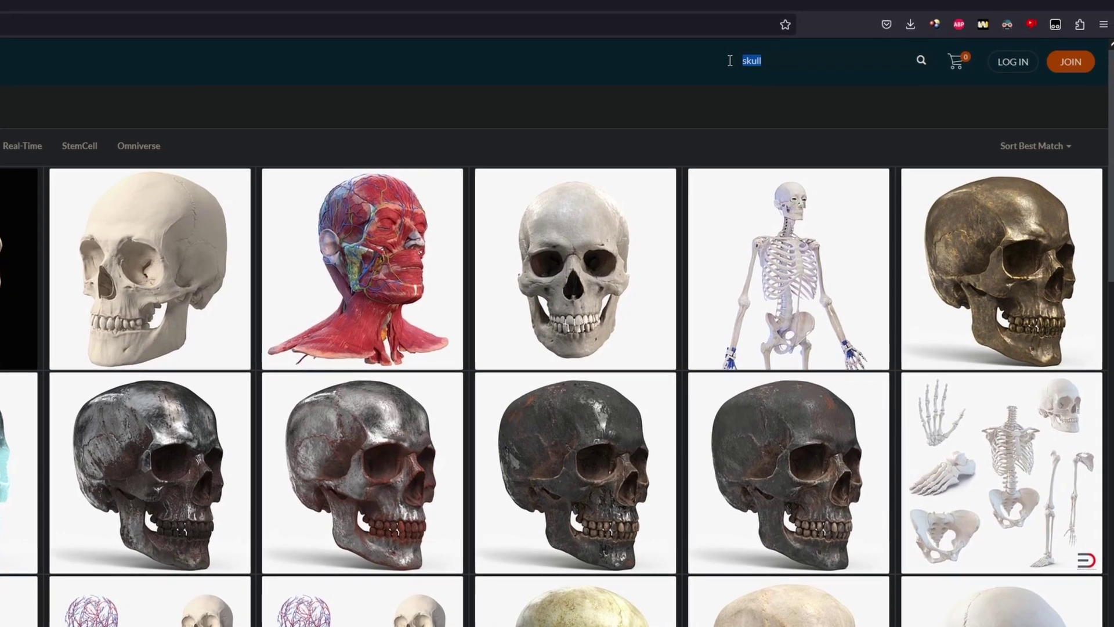
{"action": "left_click", "coordinate": [657, 81]}
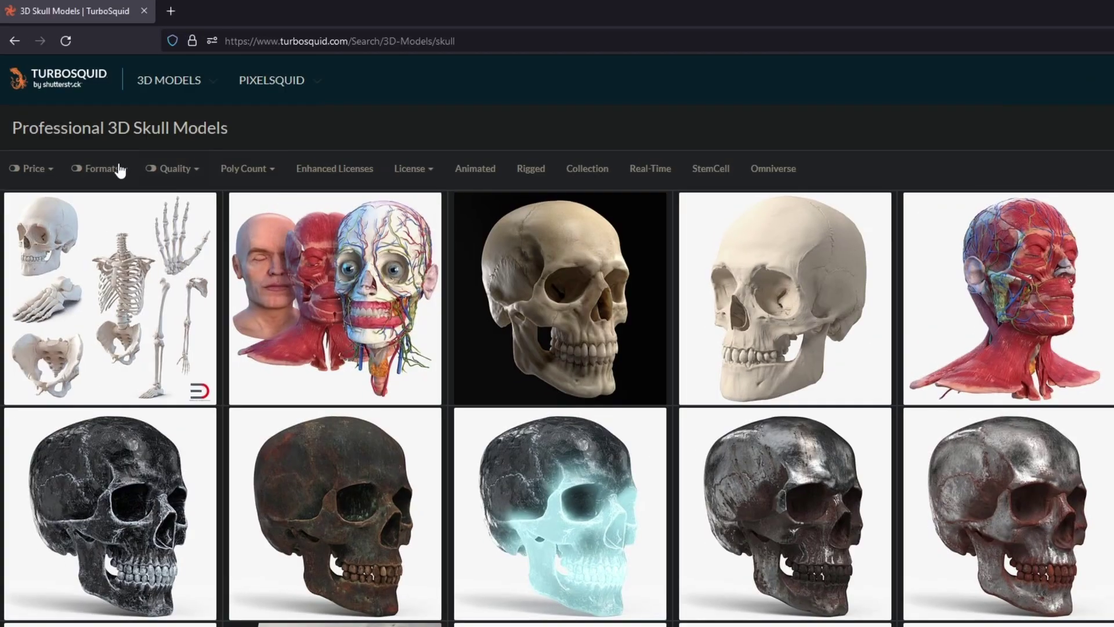
- Filter the skull models to the .fbx (Autodesk FBX) format and to free models only
{"action": "left_click", "coordinate": [85, 173]}
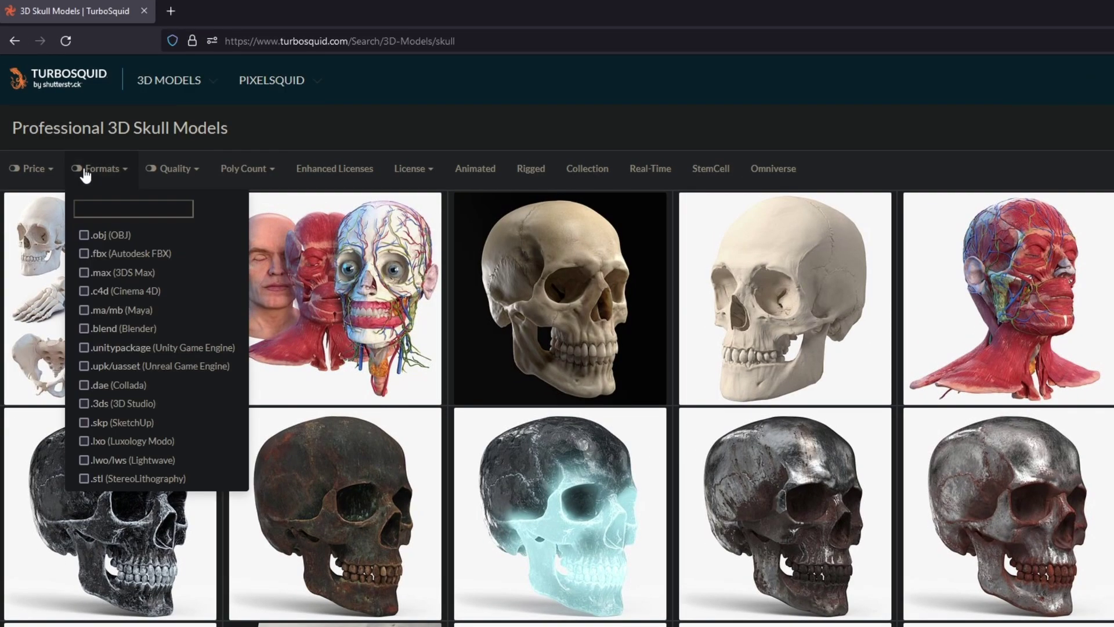
{"action": "left_click", "coordinate": [85, 253]}
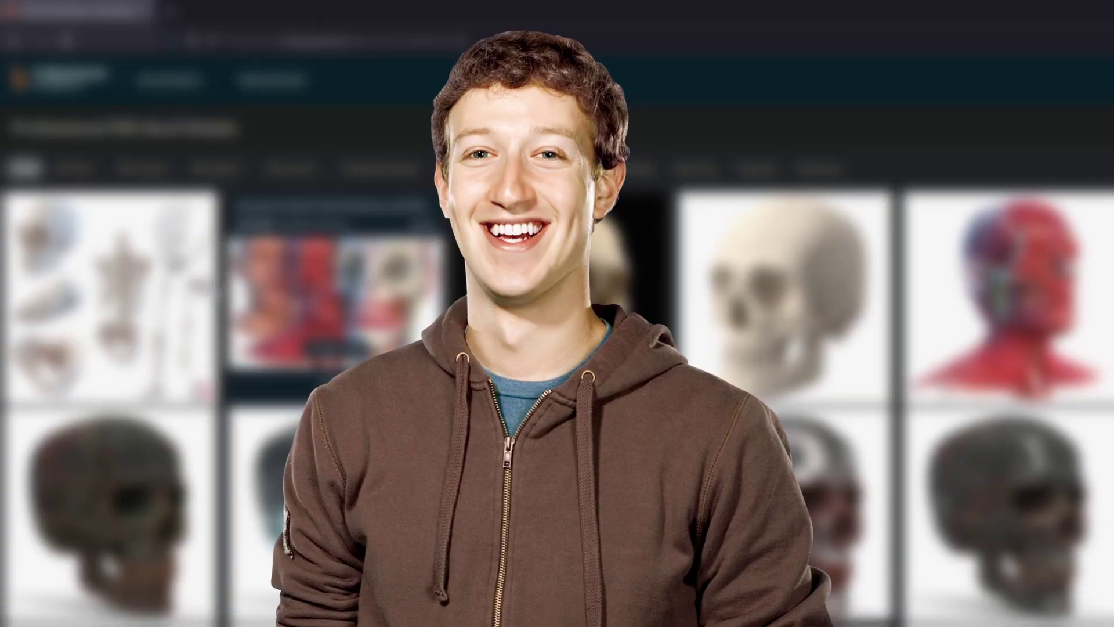
{"action": "left_click", "coordinate": [76, 168]}
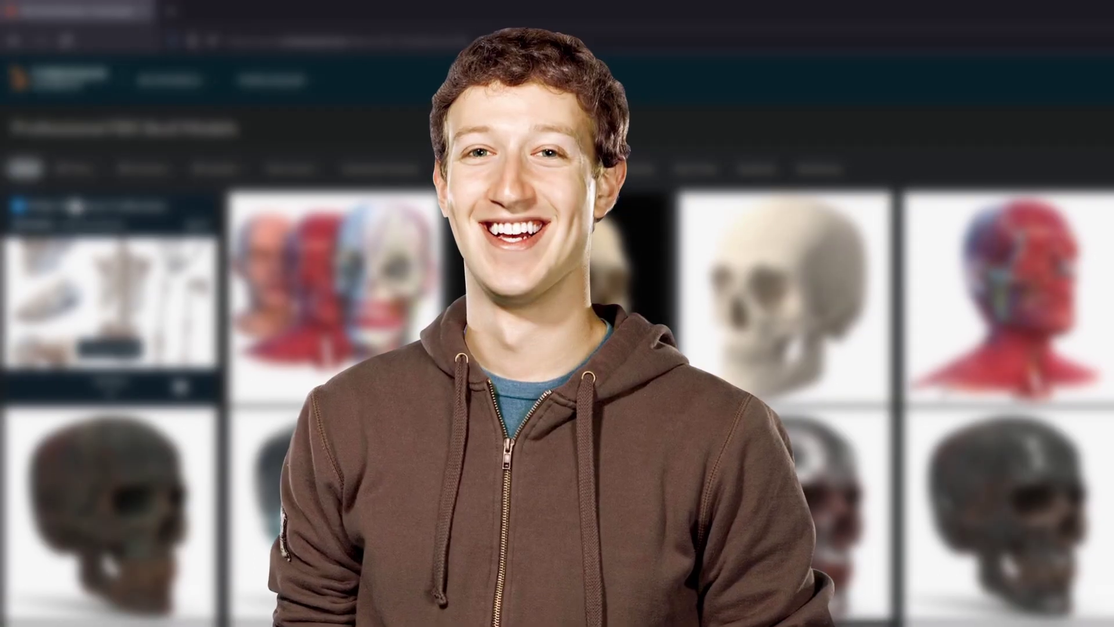
{"action": "left_click", "coordinate": [65, 276]}
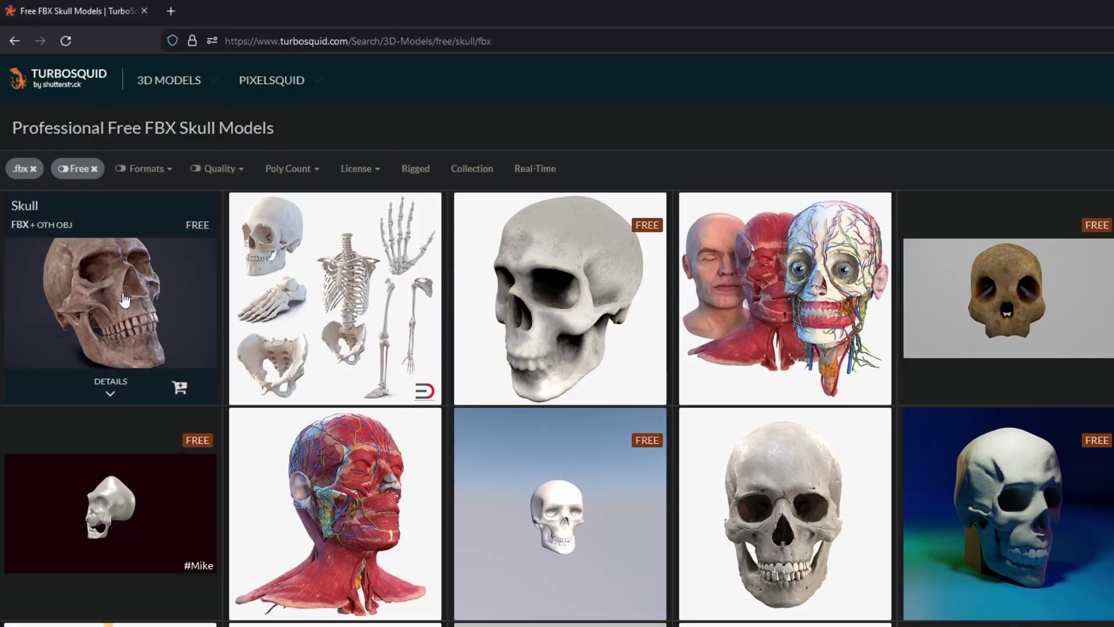
- Open the first free skull model and download its Skull.fbx and Skull_Texture2K.zip files
{"action": "left_click", "coordinate": [112, 301]}
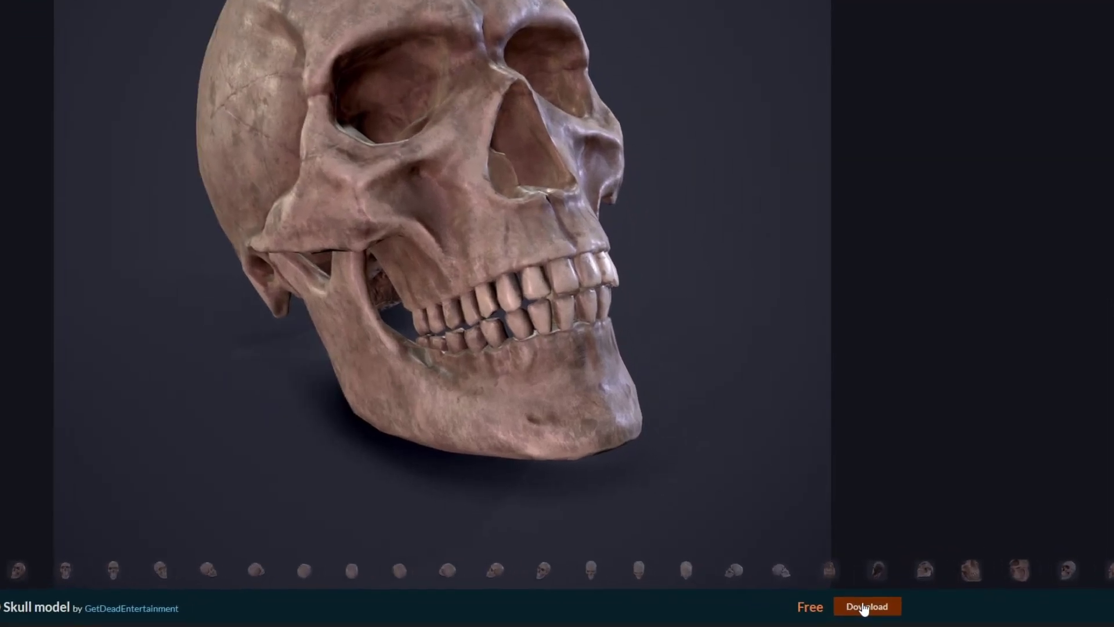
{"action": "left_click", "coordinate": [866, 606]}
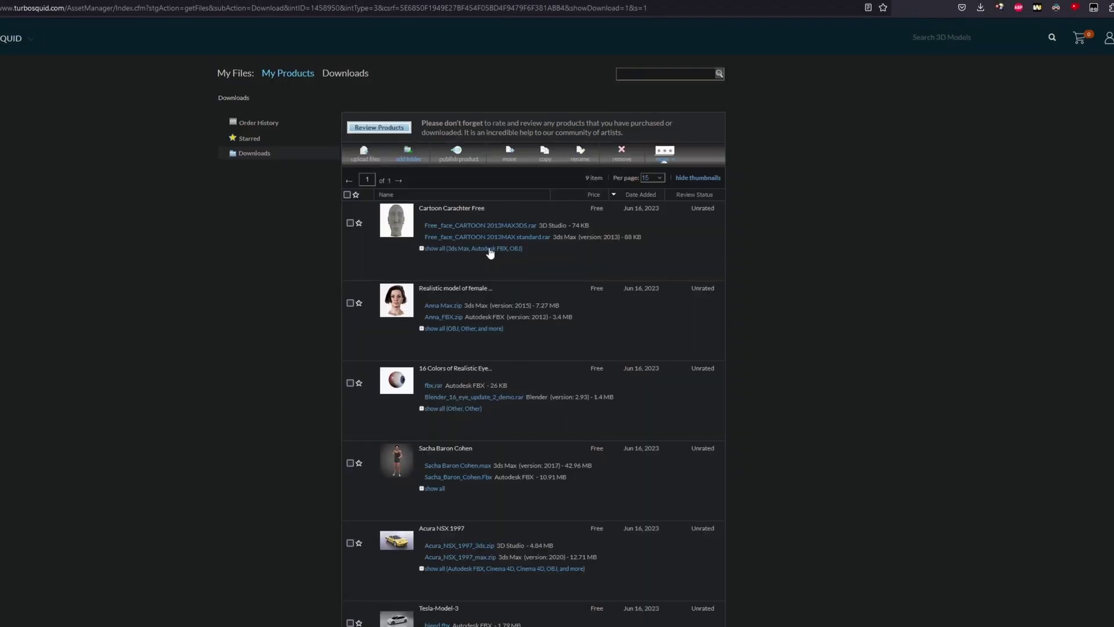
{"action": "scroll", "coordinate": [473, 255], "scroll_direction": "down", "scroll_amount": 6}
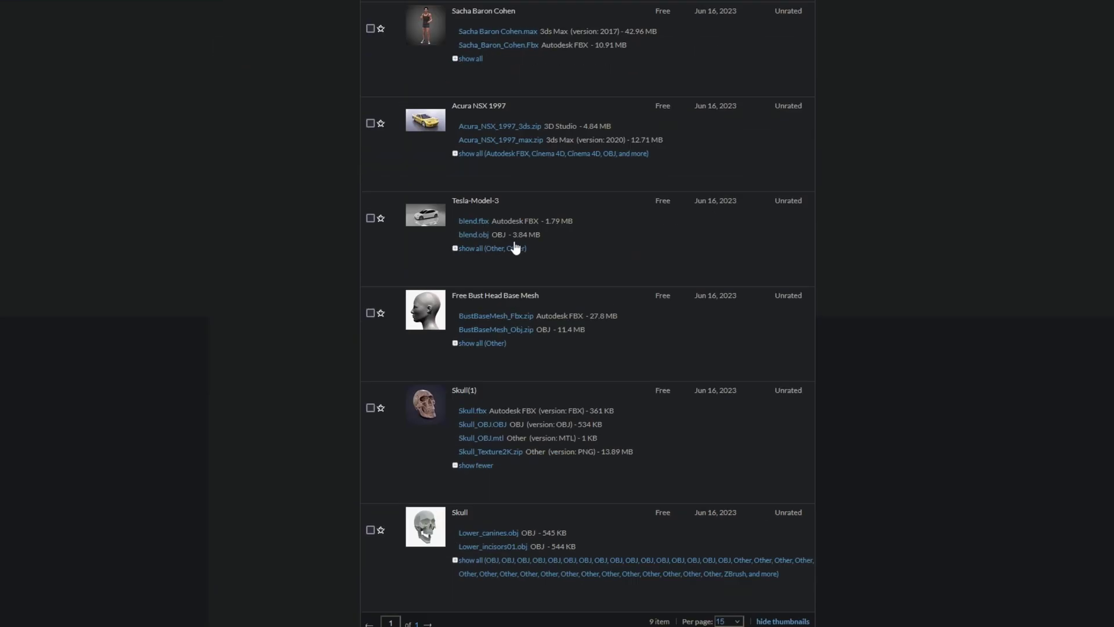
{"action": "scroll", "coordinate": [515, 248], "scroll_direction": "down", "scroll_amount": 2}
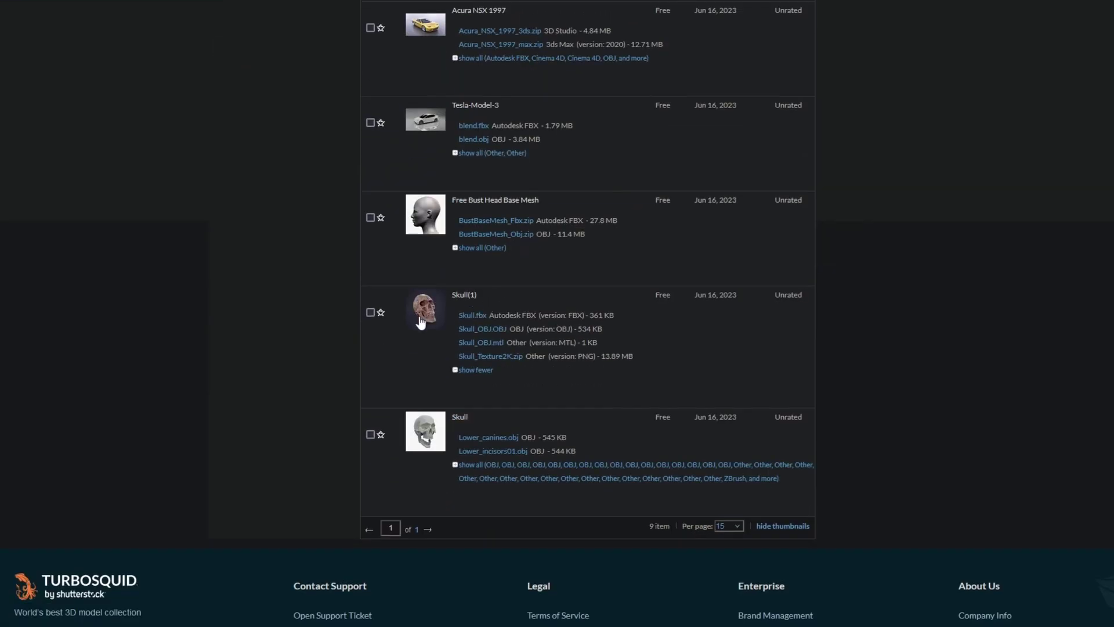
{"action": "left_click", "coordinate": [476, 317]}
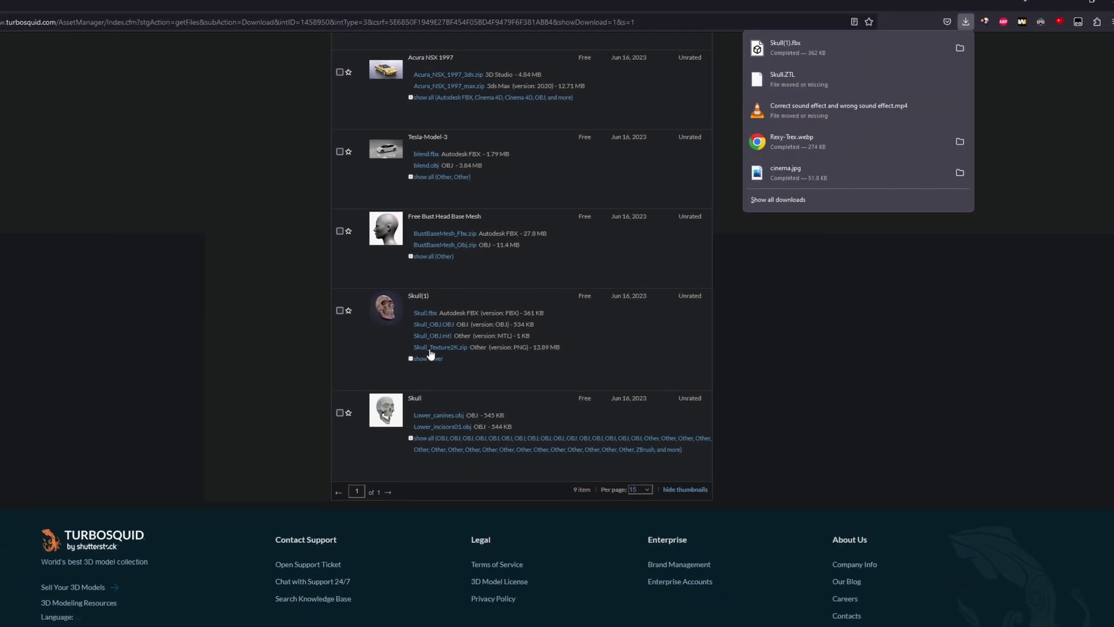
{"action": "left_click", "coordinate": [435, 355]}
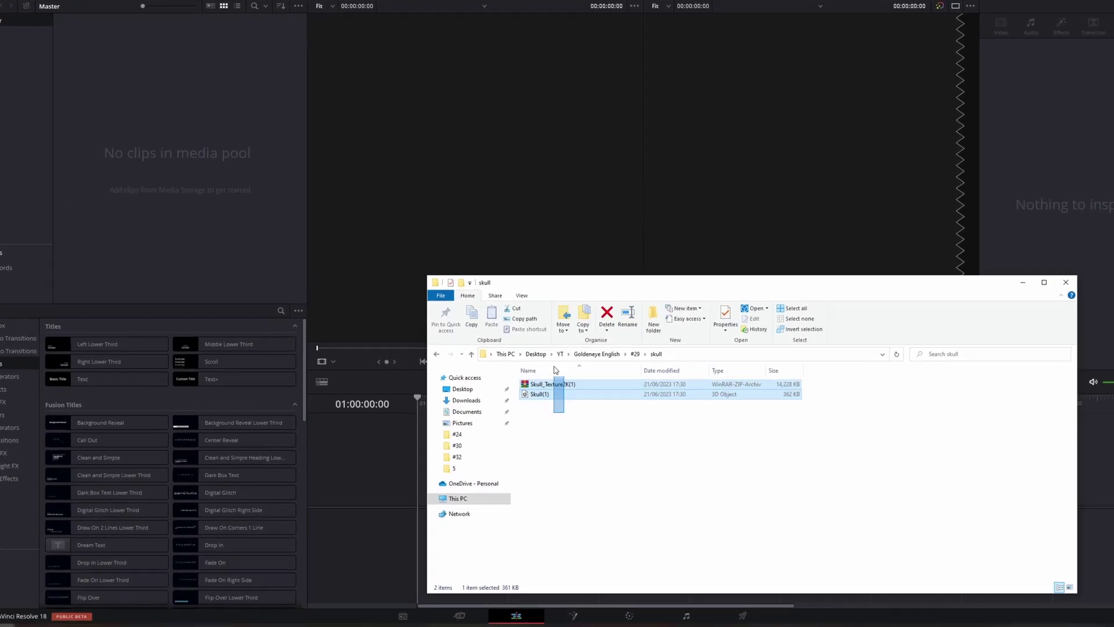
- Open the downloaded Skull(1) object in 3D Viewer to examine the model's shape
{"action": "left_click", "coordinate": [529, 390]}
{"action": "double_click", "coordinate": [409, 350]}
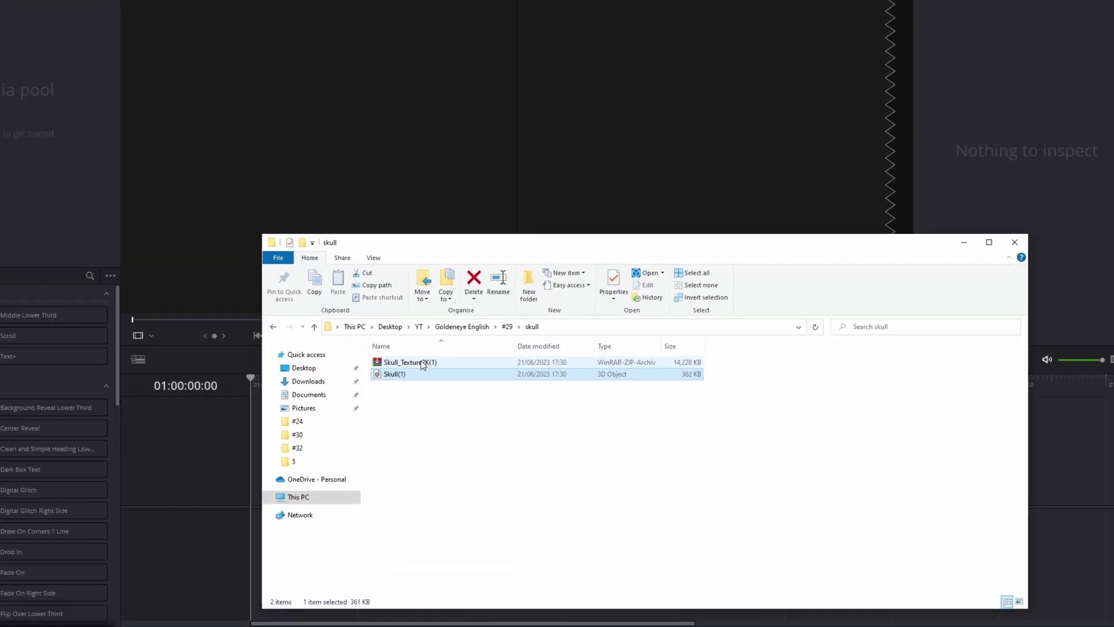
{"action": "left_click", "coordinate": [564, 415]}
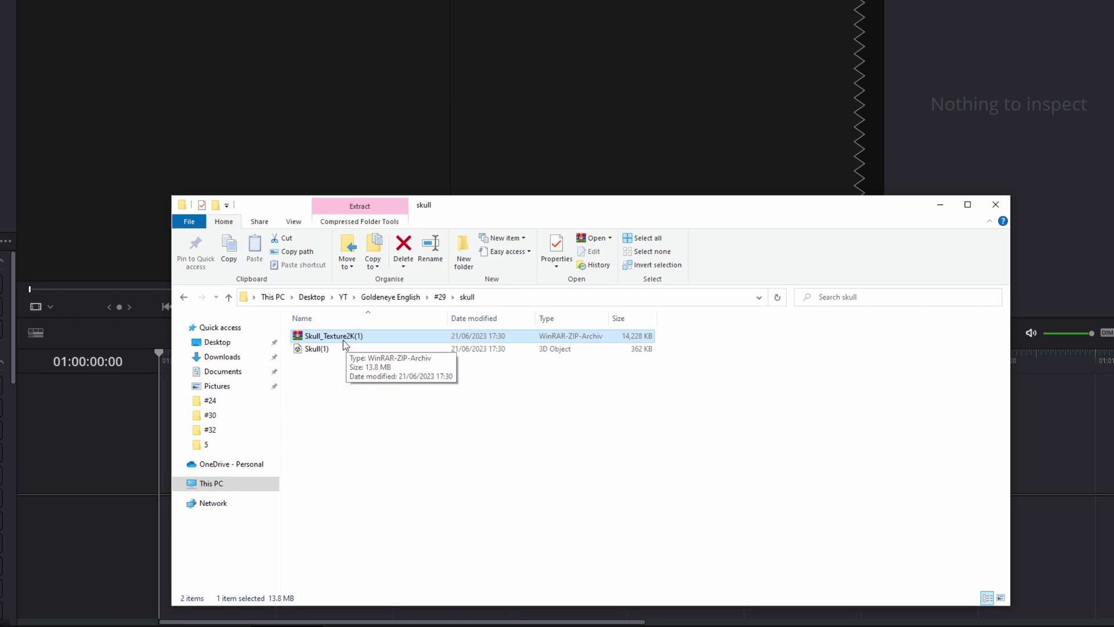
- Extract the Skull_Texture2K(1) archive into the skull folder and look through the extracted texture files
{"action": "right_click", "coordinate": [342, 336]}
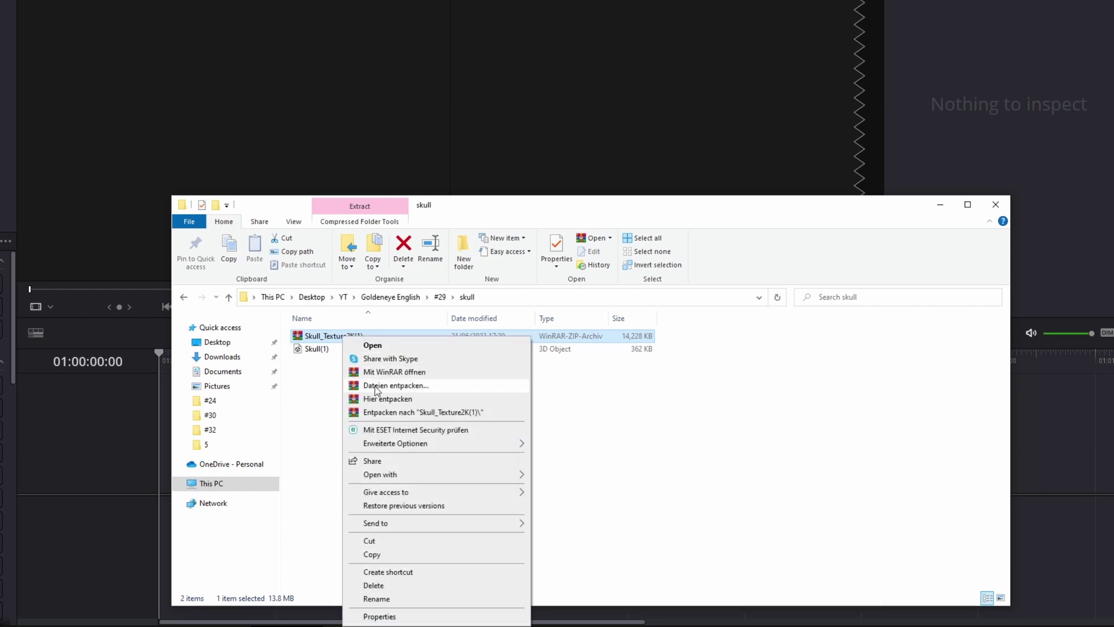
{"action": "left_click", "coordinate": [385, 401]}
{"action": "double_click", "coordinate": [336, 332]}
{"action": "left_click_drag", "start_coordinate": [313, 447], "coordinate": [597, 311]}
{"action": "left_click", "coordinate": [556, 360]}
{"action": "left_click", "coordinate": [313, 353]}
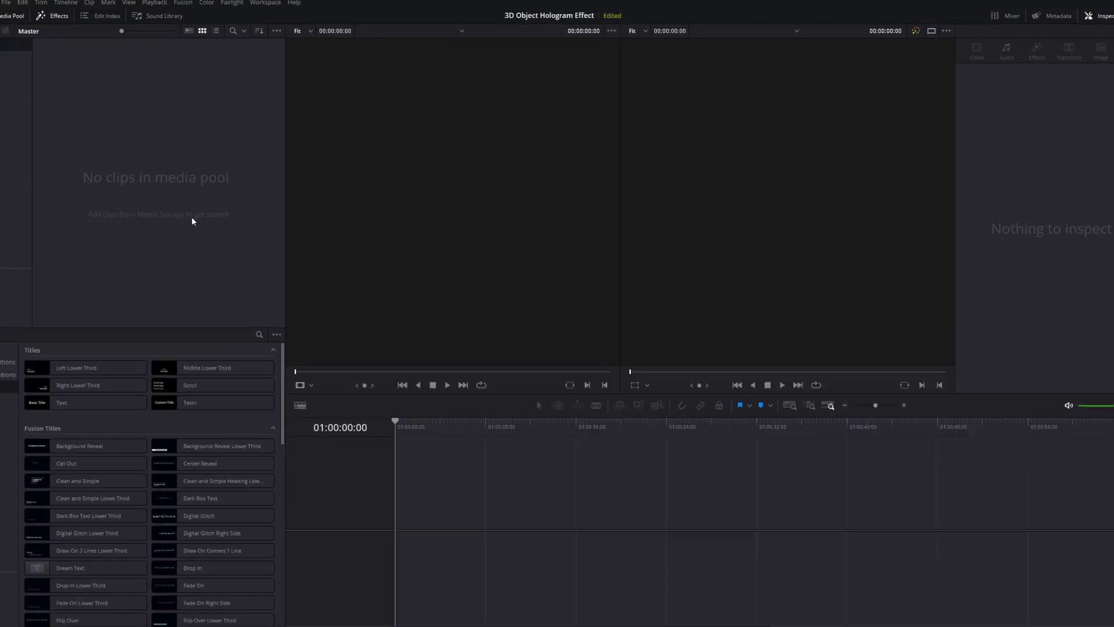
- In DaVinci Resolve, place a Fusion Composition at the start of the timeline and open it for node editing
{"action": "left_click", "coordinate": [9, 413]}
{"action": "left_click_drag", "start_coordinate": [166, 367], "coordinate": [413, 441]}
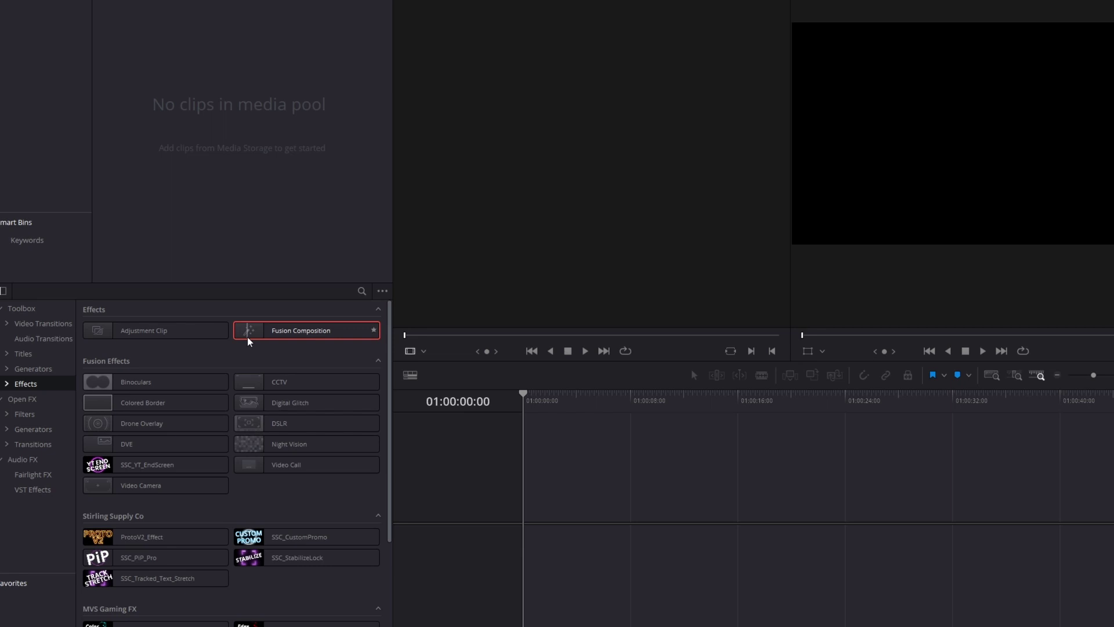
{"action": "left_click_drag", "start_coordinate": [486, 412], "coordinate": [496, 504]}
{"action": "left_click", "coordinate": [499, 507]}
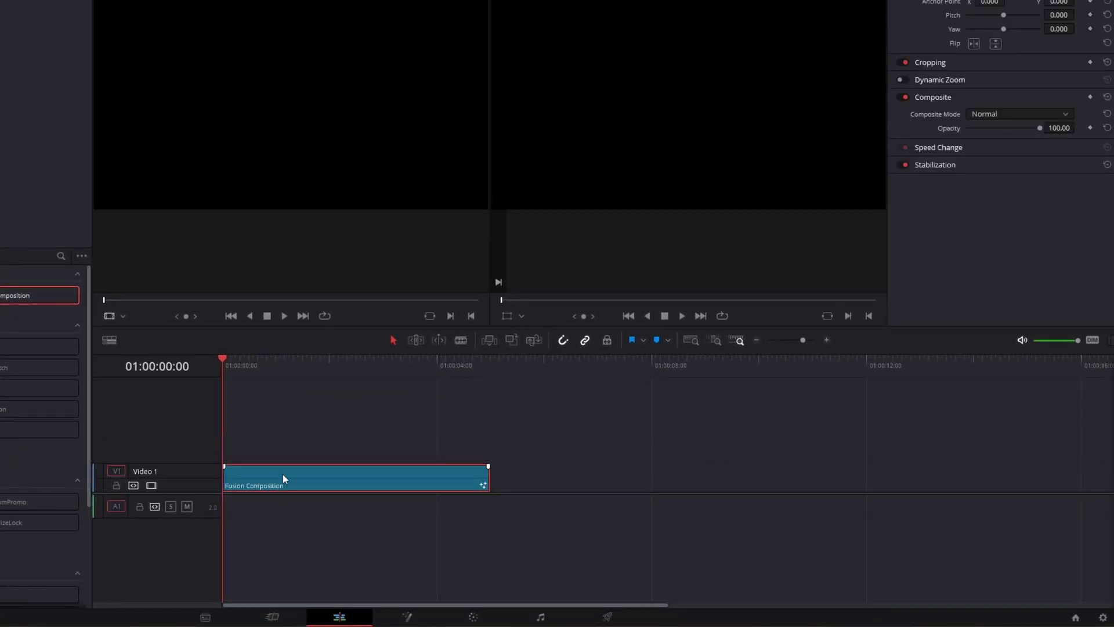
{"action": "left_click", "coordinate": [423, 621]}
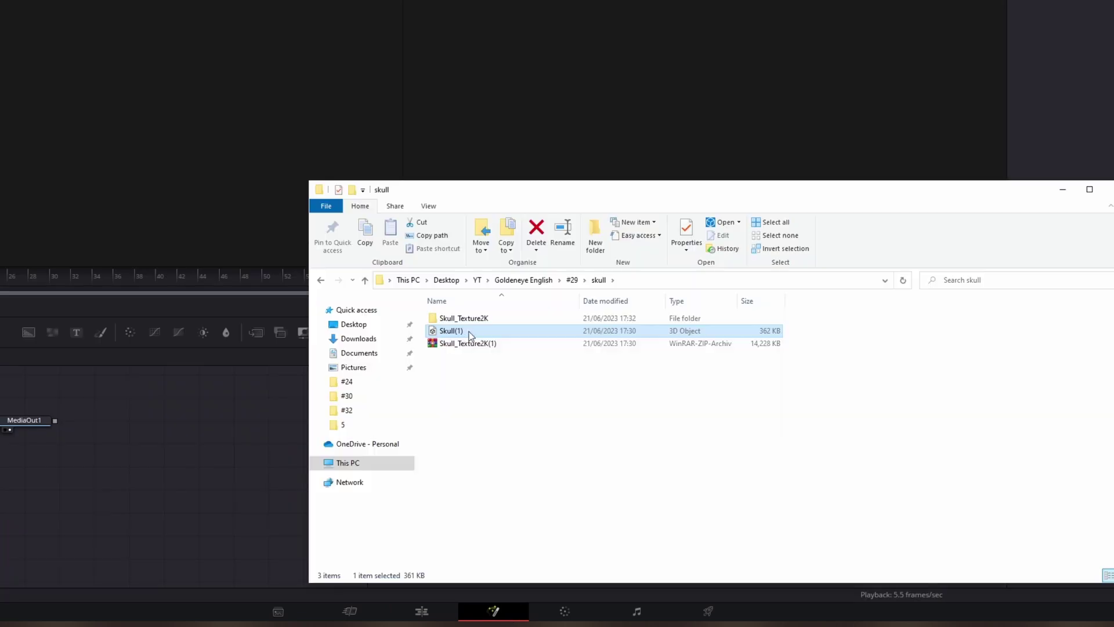
- Bring the Skull(1) model and a texture from the Skull_Texture2K folder into the node graph, and connect the texture to the mesh
{"action": "left_click_drag", "start_coordinate": [455, 329], "coordinate": [147, 447]}
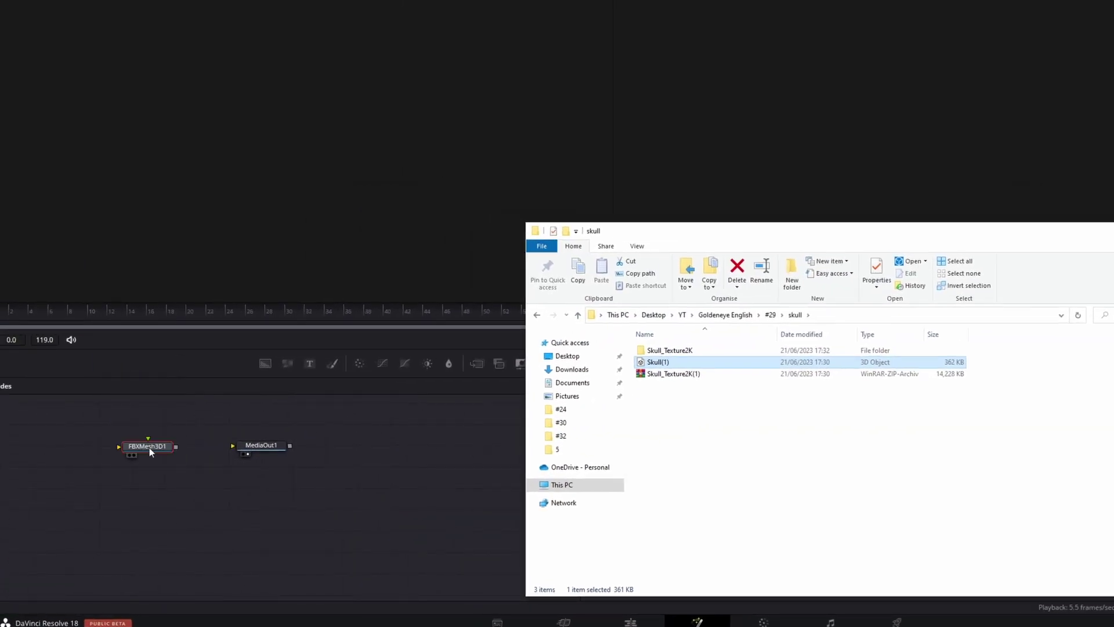
{"action": "double_click", "coordinate": [669, 349]}
{"action": "left_click_drag", "start_coordinate": [663, 361], "coordinate": [133, 463]}
{"action": "left_click", "coordinate": [158, 417]}
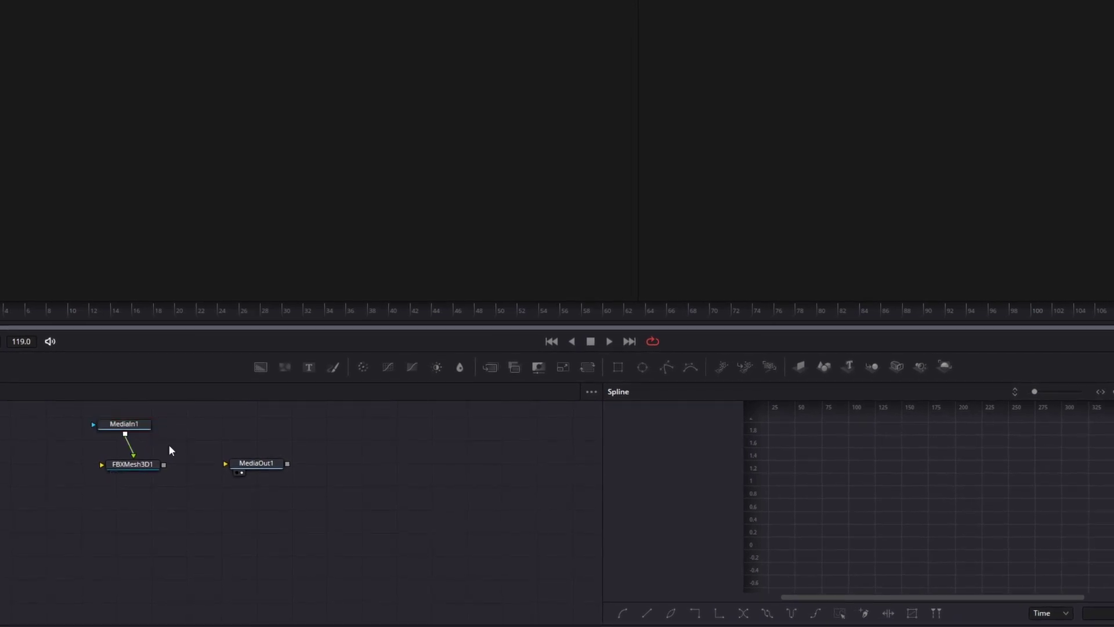
- Add a Transform 3D node after the skull's FBX mesh node
{"action": "left_click", "coordinate": [143, 468]}
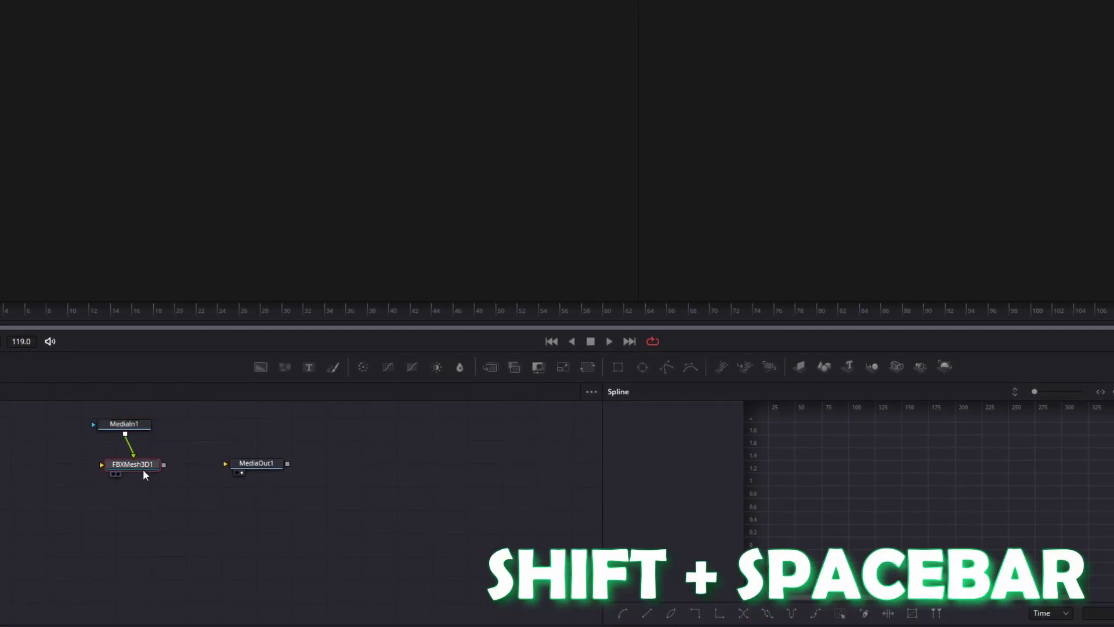
{"action": "key", "text": "shift+space"}
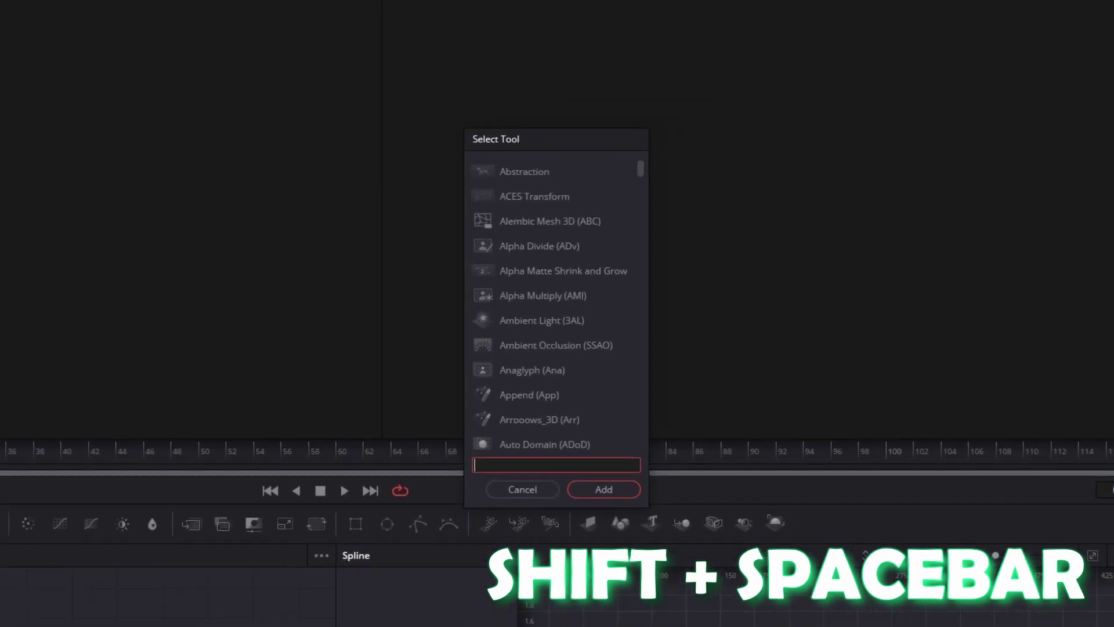
{"action": "type", "text": "transf"}
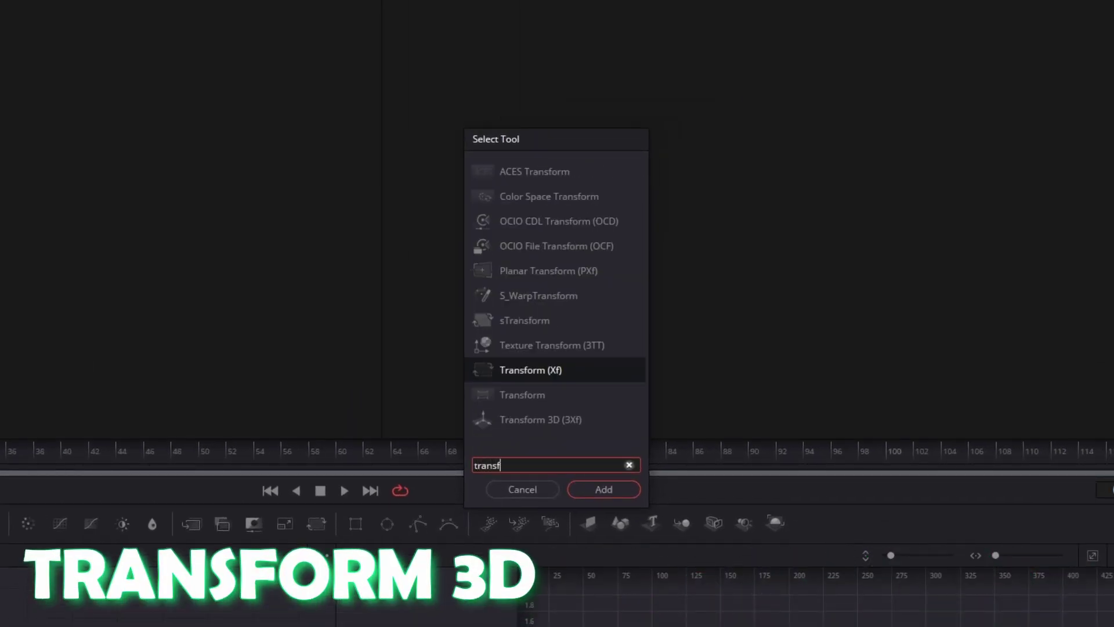
{"action": "type", "text": "orm3d"}
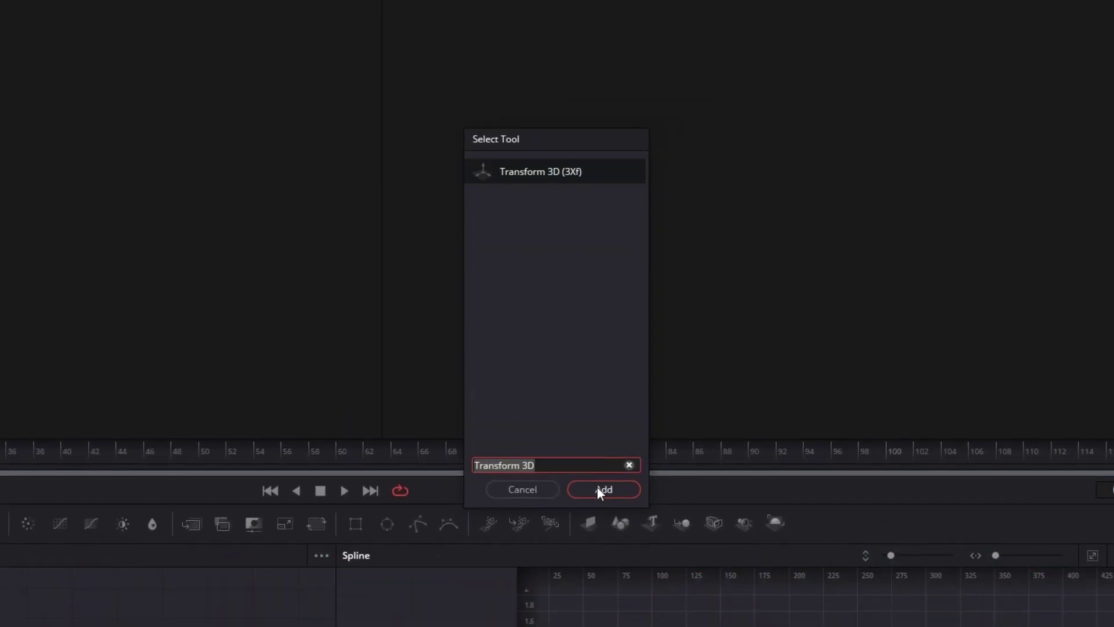
{"action": "left_click", "coordinate": [600, 489]}
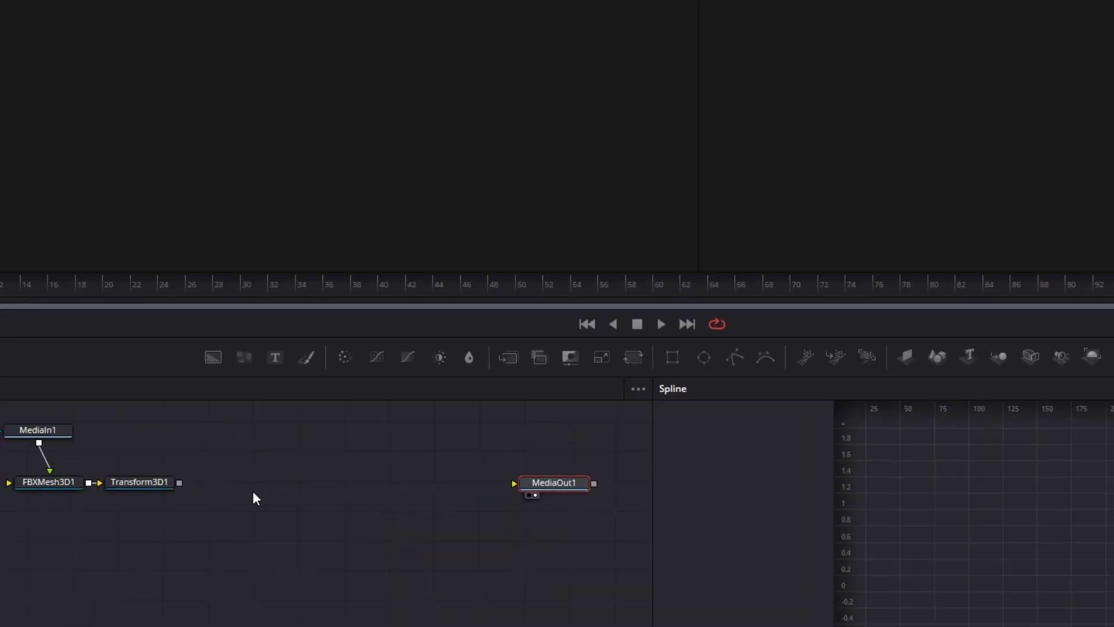
- Add a Merge 3D node after the Transform 3D node
{"action": "left_click", "coordinate": [289, 415]}
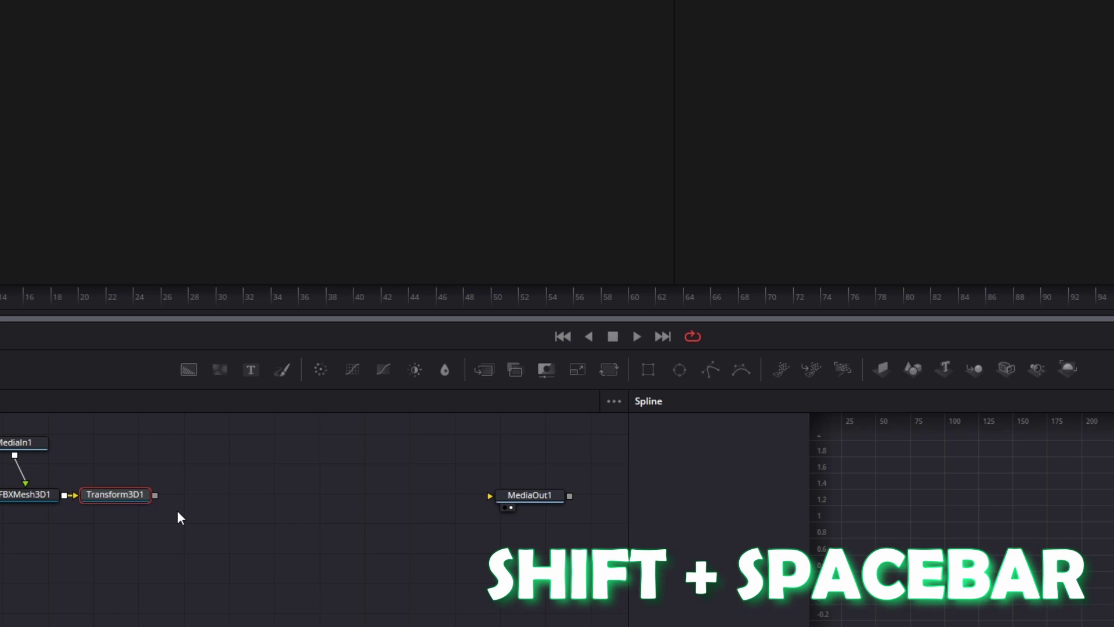
{"action": "key", "text": "shift+space"}
{"action": "key", "text": "BackSpace"}
{"action": "type", "text": "merge3"}
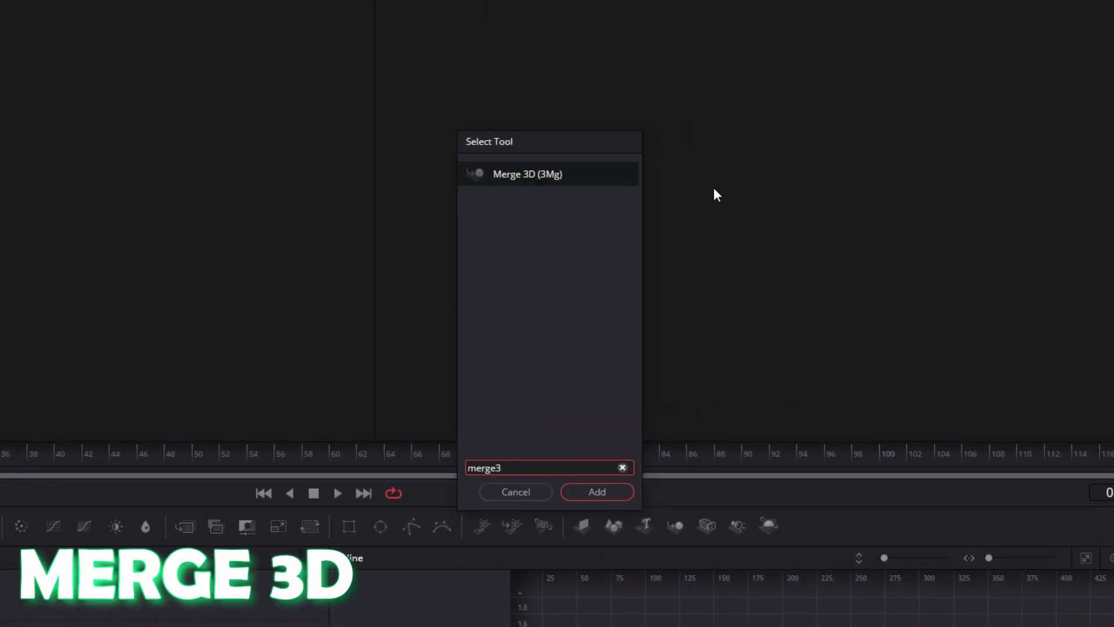
{"action": "left_click", "coordinate": [514, 180]}
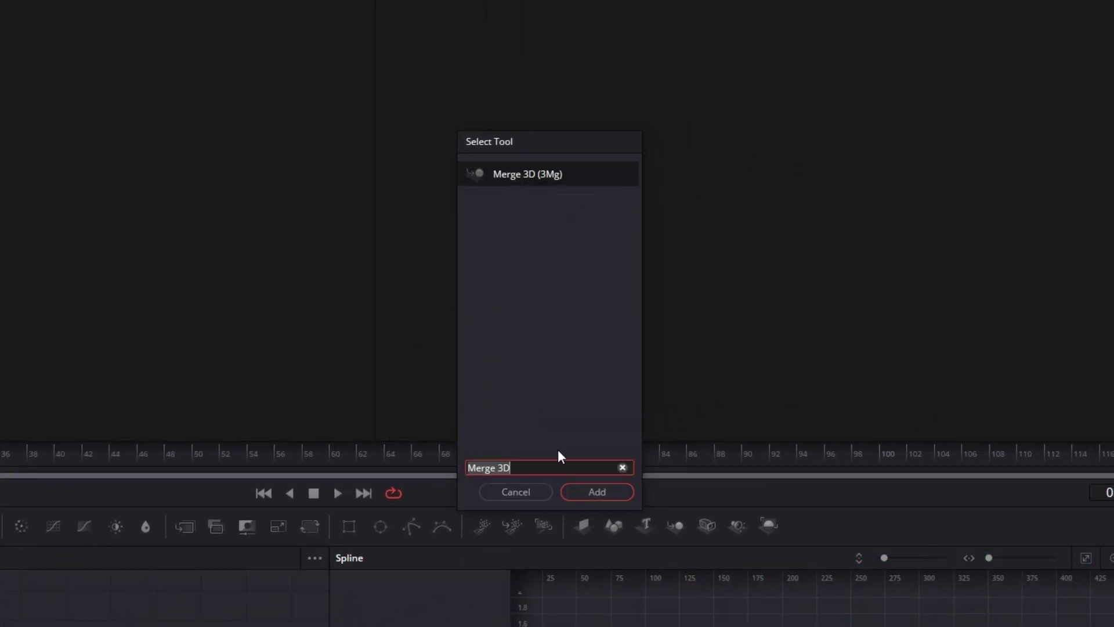
{"action": "left_click", "coordinate": [576, 492]}
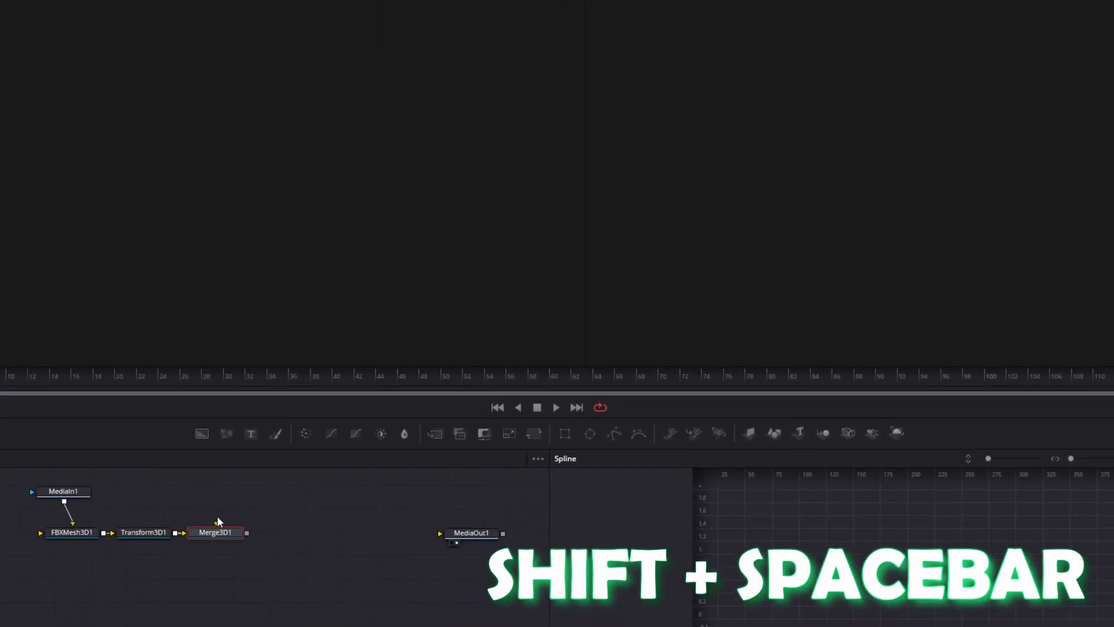
- Add a Renderer 3D node after the Merge 3D node
{"action": "key", "text": "shift+space"}
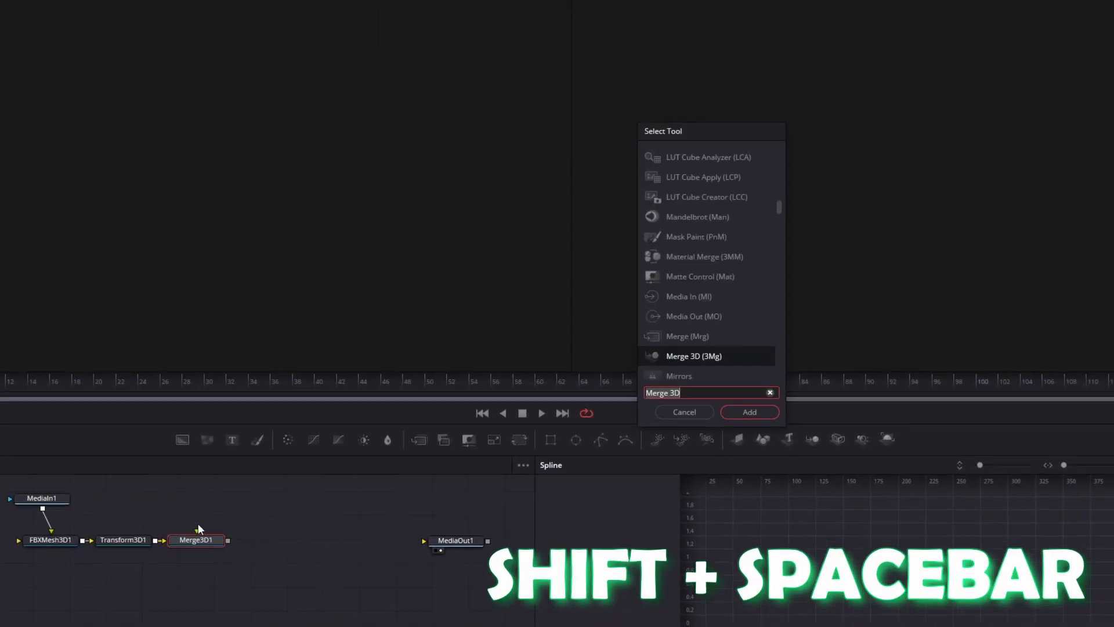
{"action": "key", "text": "BackSpace"}
{"action": "type", "text": "r"}
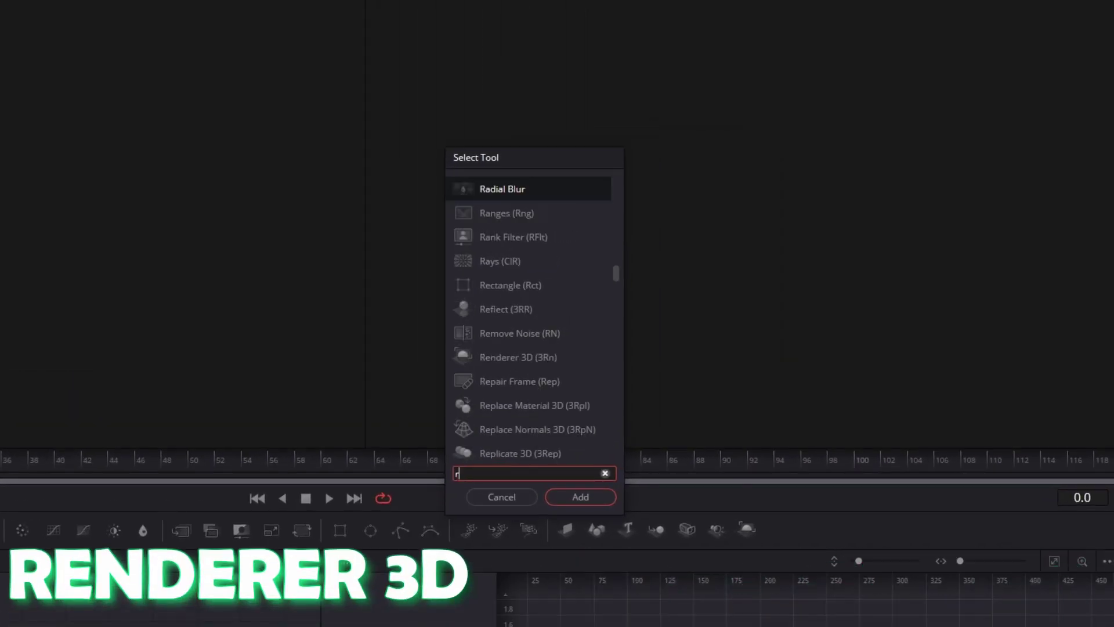
{"action": "type", "text": "enderer3"}
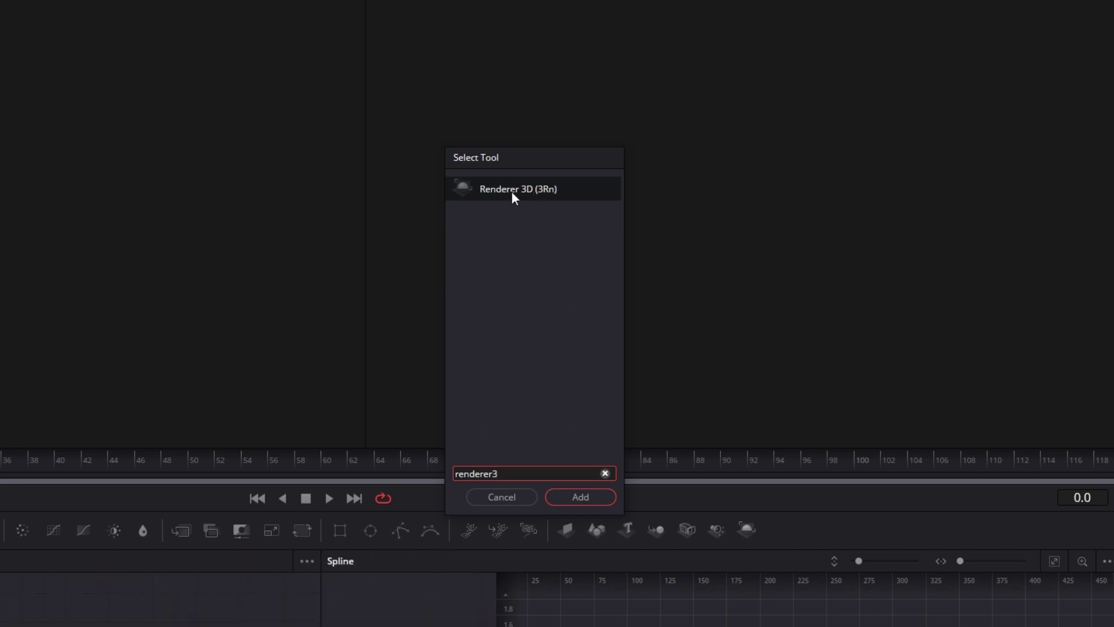
{"action": "left_click", "coordinate": [513, 191]}
{"action": "left_click", "coordinate": [580, 496]}
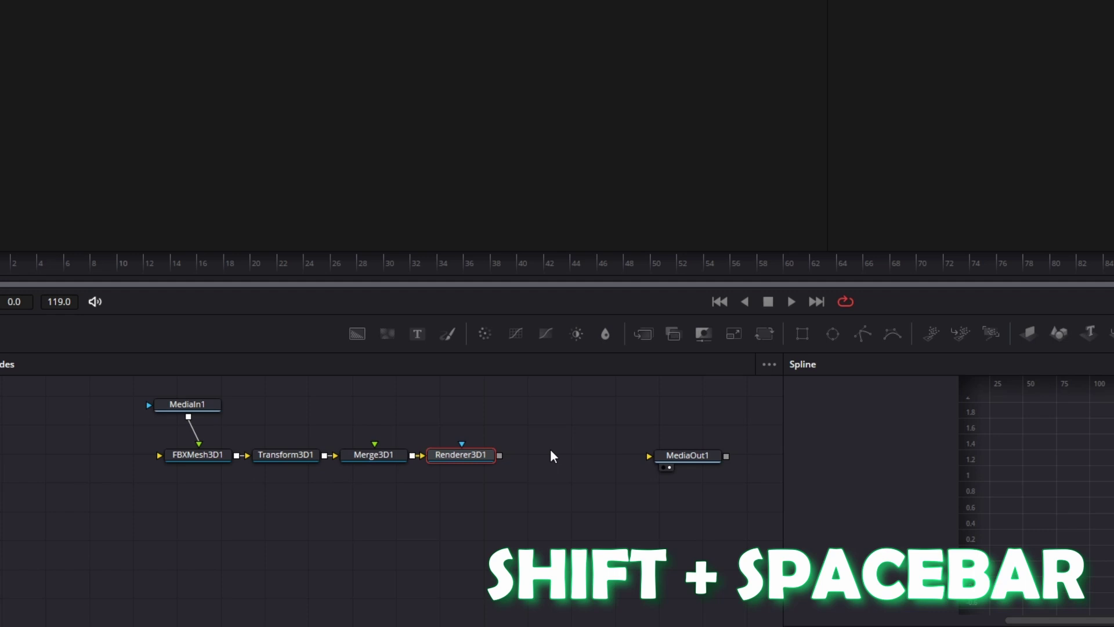
- Add the Glow effect, not the Glow (Glo) tool, after the Renderer 3D node
{"action": "key", "text": "shift+space"}
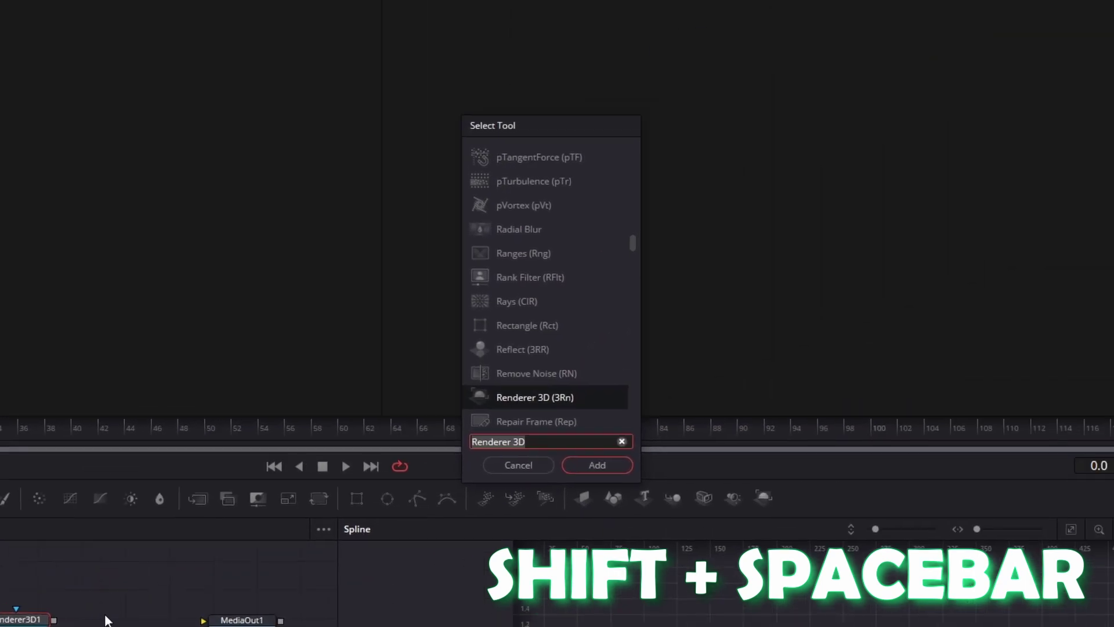
{"action": "type", "text": "glow"}
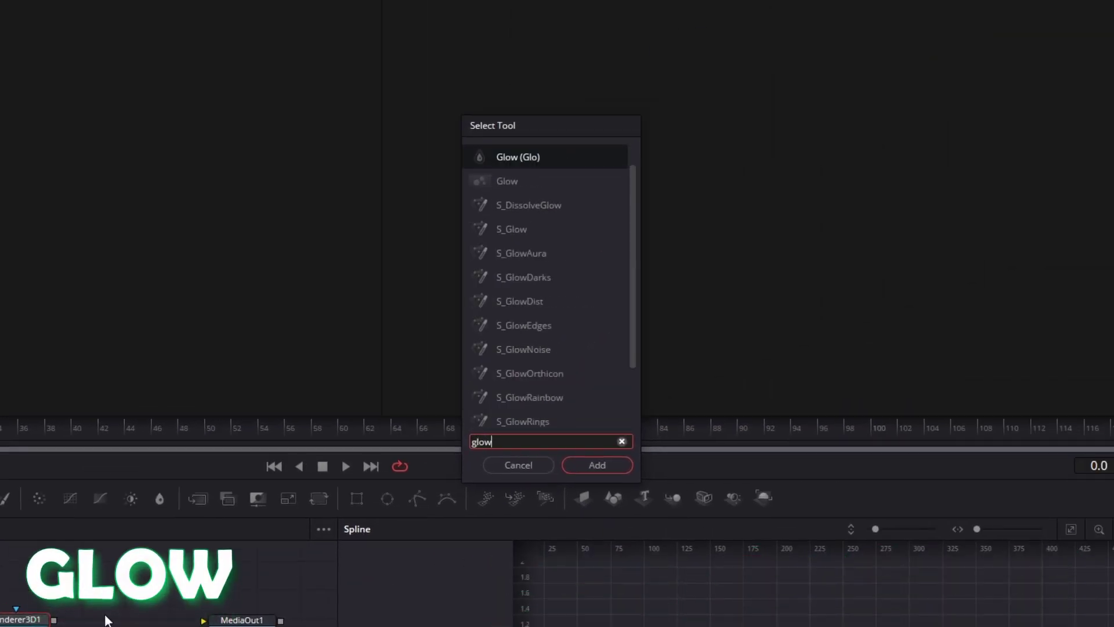
{"action": "left_click", "coordinate": [527, 182]}
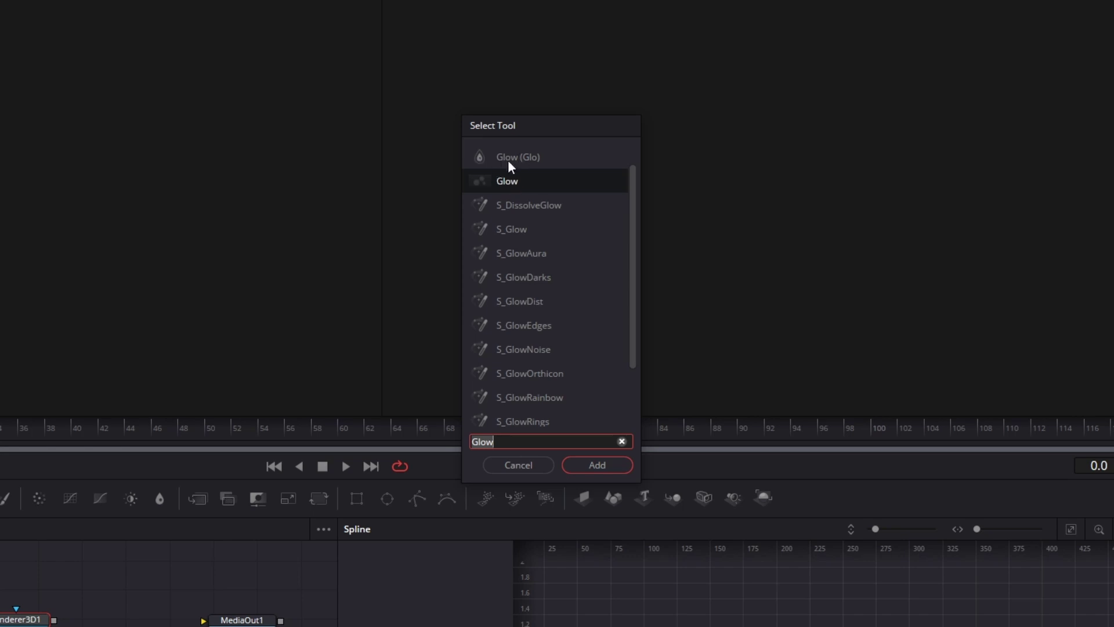
{"action": "left_click", "coordinate": [582, 466]}
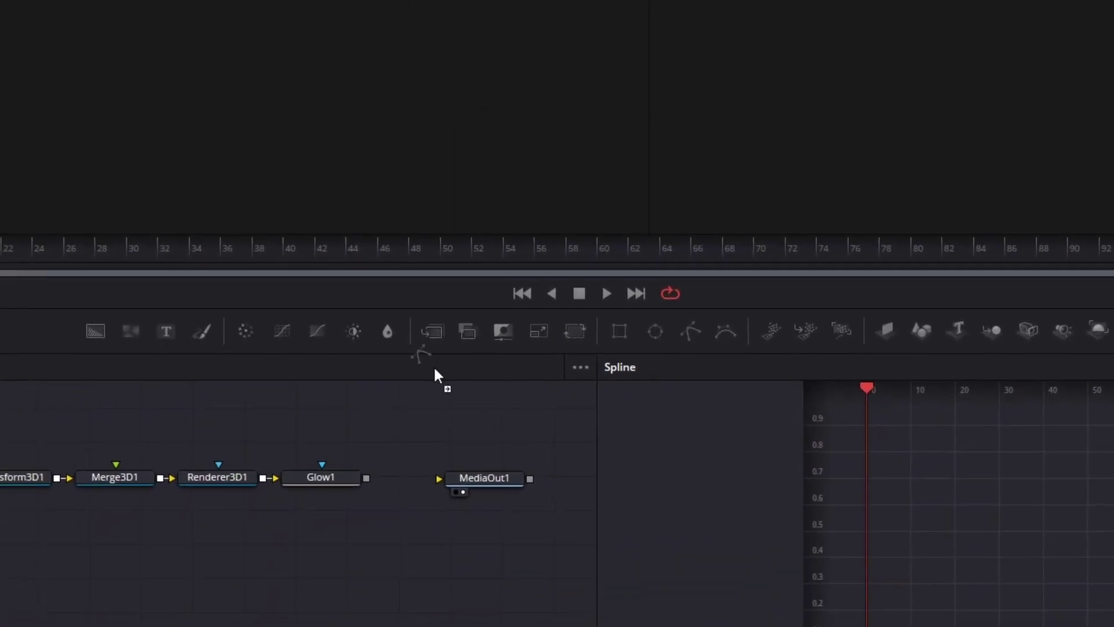
- Attach a Polygon mask to the Glow node and connect the Glow output to MediaOut
{"action": "left_click_drag", "start_coordinate": [436, 375], "coordinate": [324, 421]}
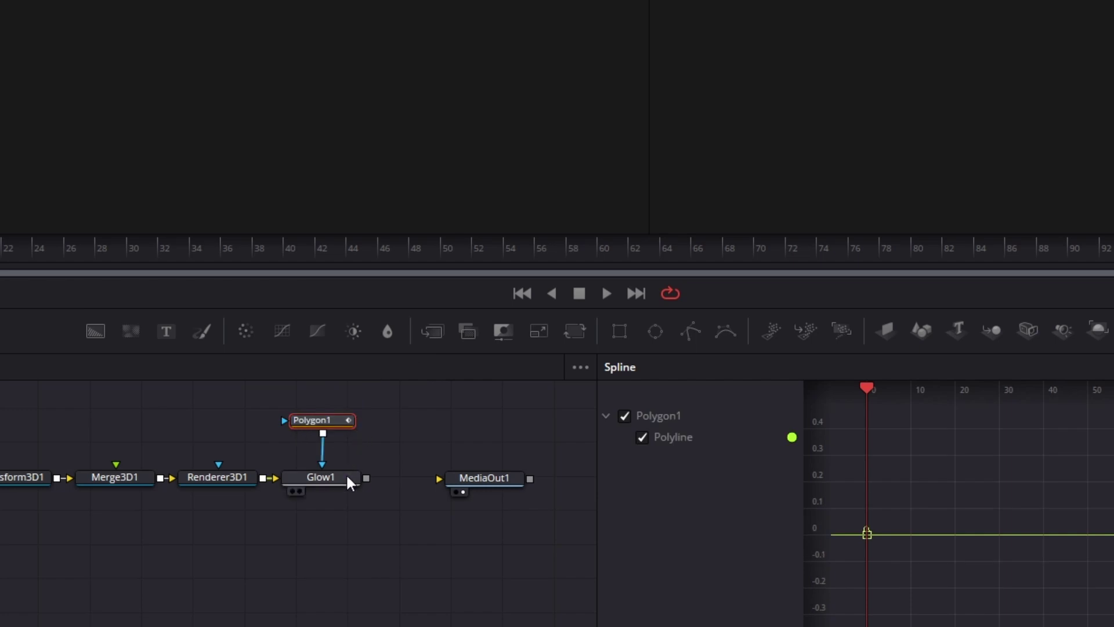
{"action": "left_click", "coordinate": [479, 484]}
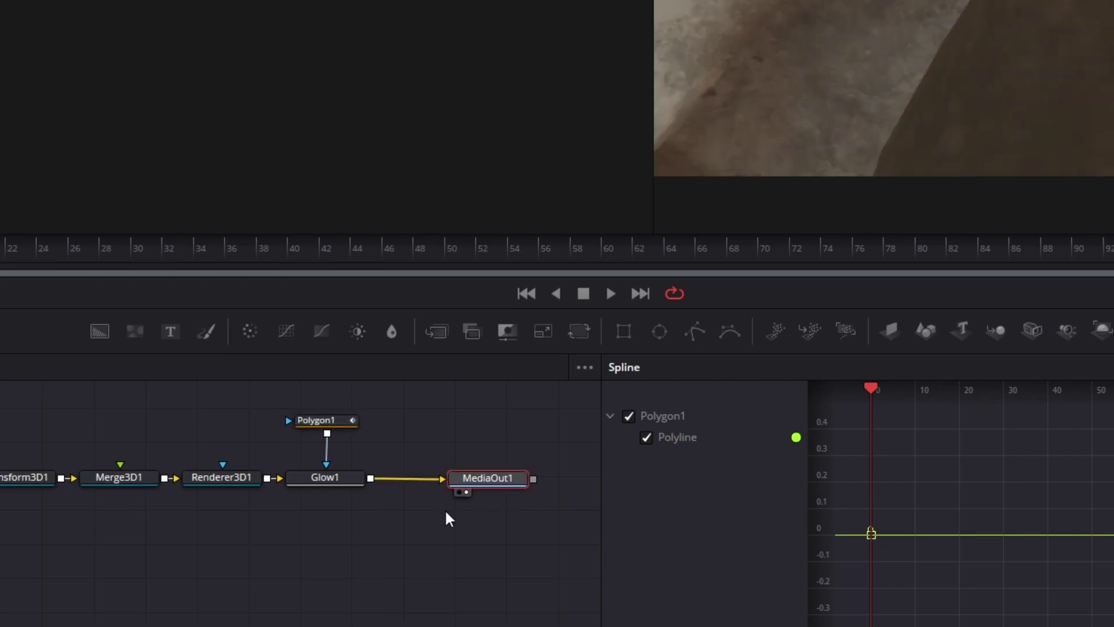
- Add a Camera 3D node connected to the Merge 3D node
{"action": "left_click", "coordinate": [117, 481]}
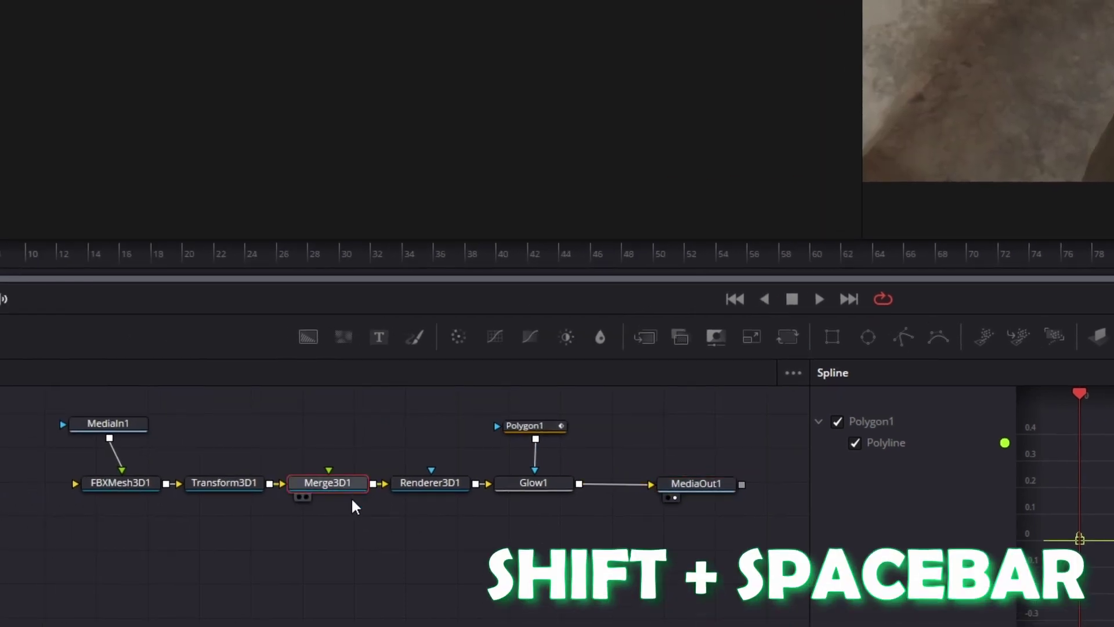
{"action": "key", "text": "shift+space"}
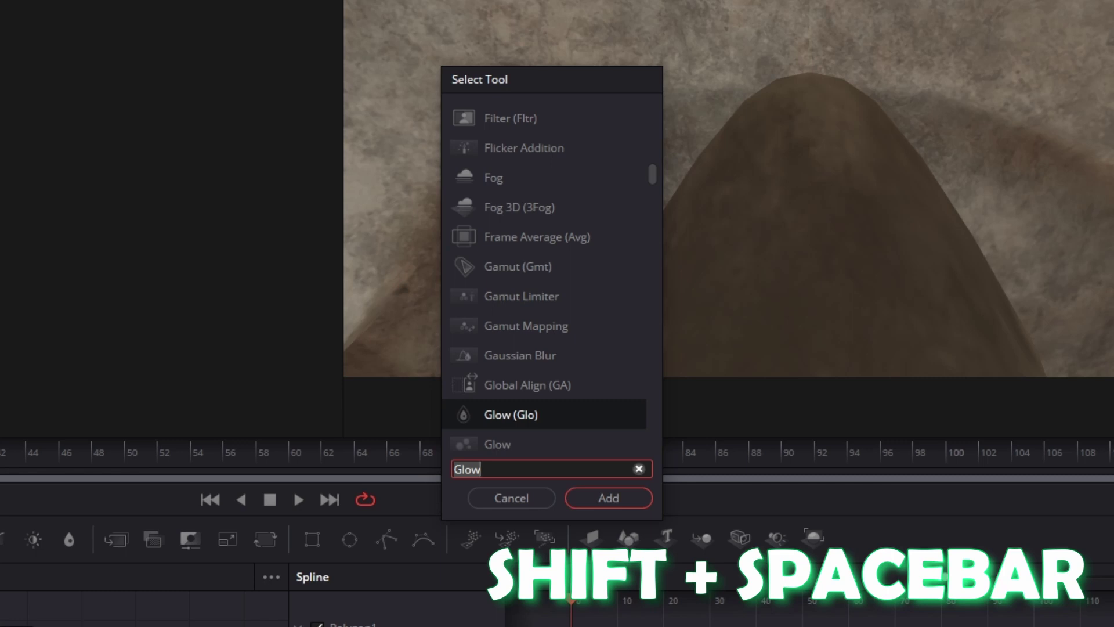
{"action": "key", "text": "BackSpace"}
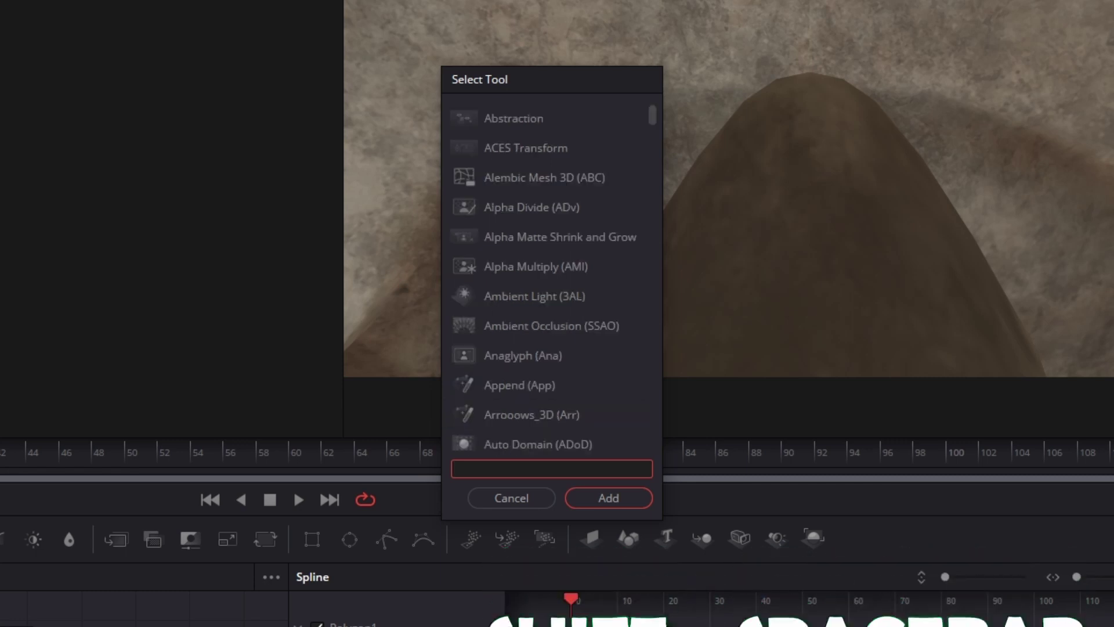
{"action": "type", "text": "camera"}
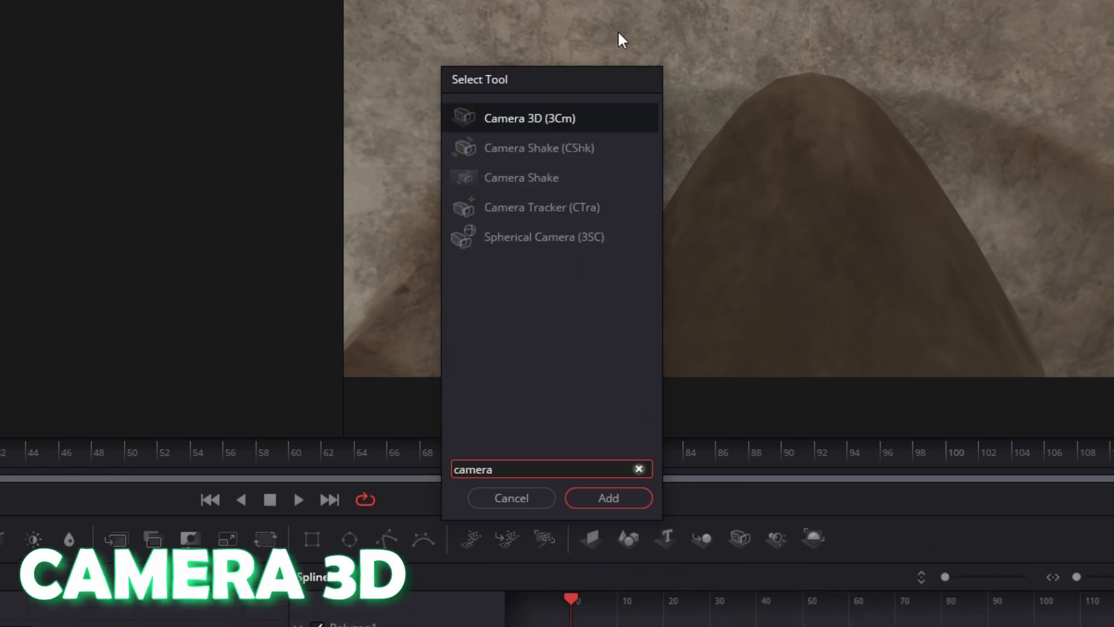
{"action": "left_click", "coordinate": [525, 121]}
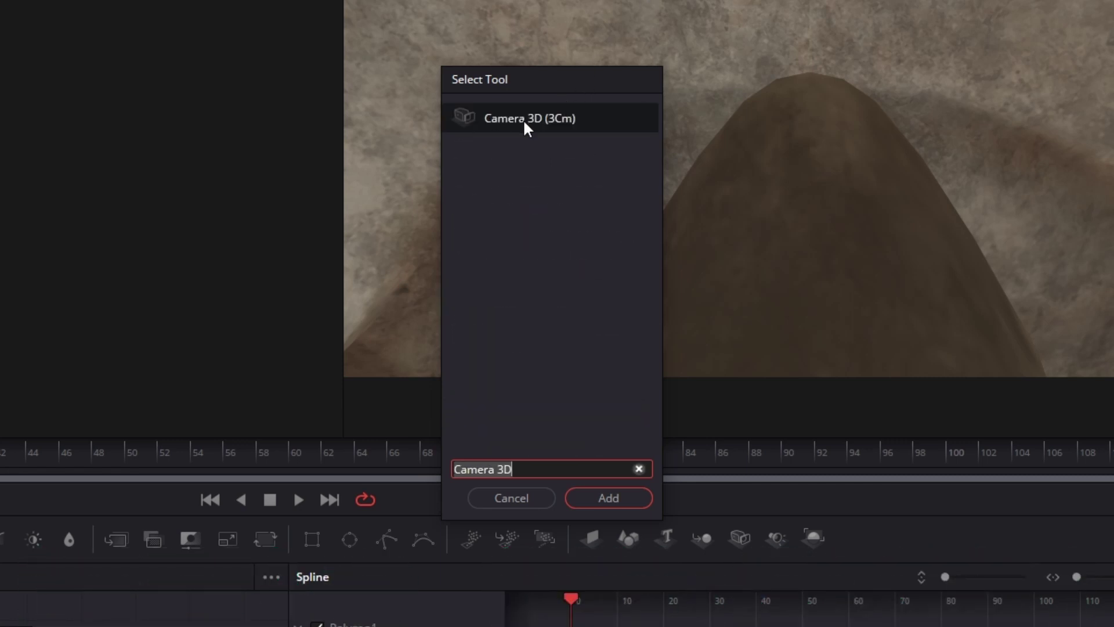
{"action": "left_click", "coordinate": [594, 505]}
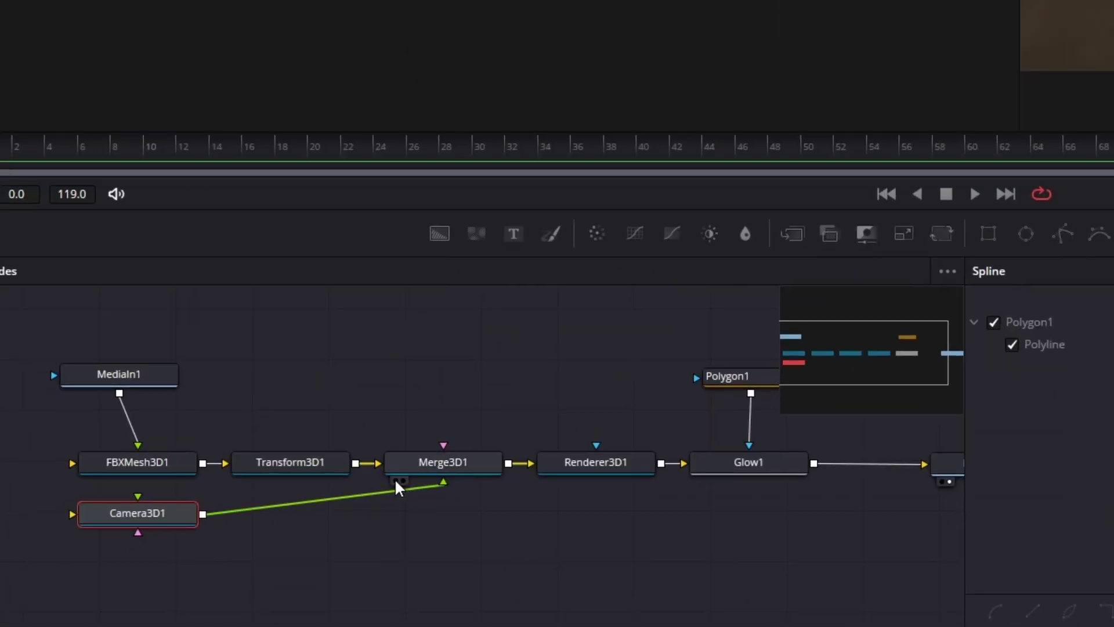
- Show the Merge 3D scene in the viewer and move the camera back in front of the skull until the whole skull is framed
{"action": "left_click", "coordinate": [396, 482]}
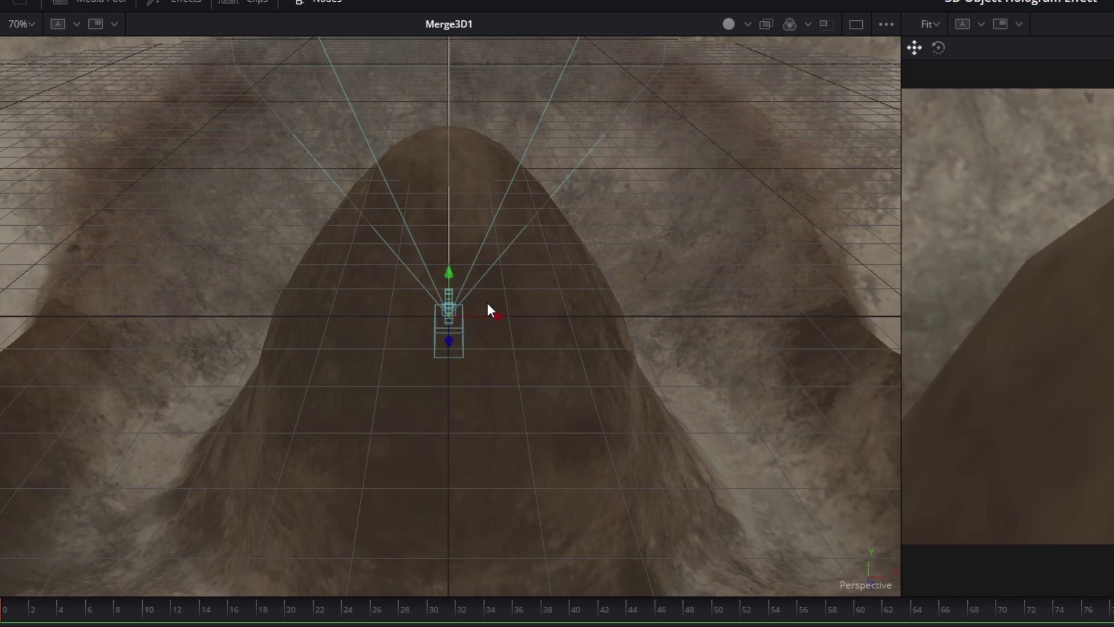
{"action": "scroll", "coordinate": [487, 304], "scroll_direction": "down", "scroll_amount": 10}
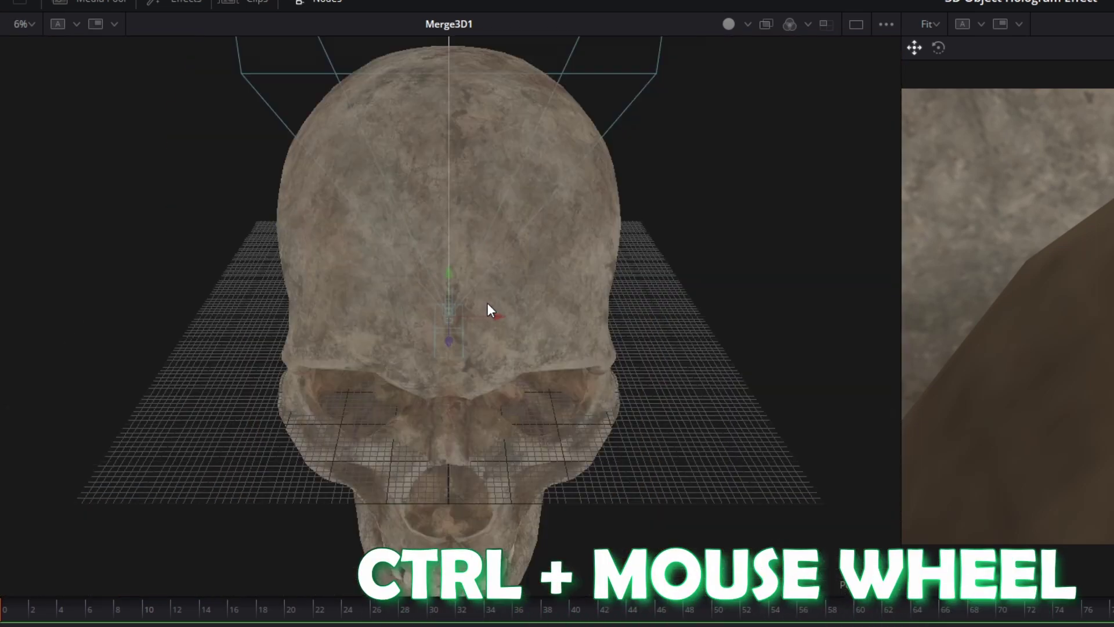
{"action": "scroll", "coordinate": [487, 303], "scroll_direction": "down", "scroll_amount": 5}
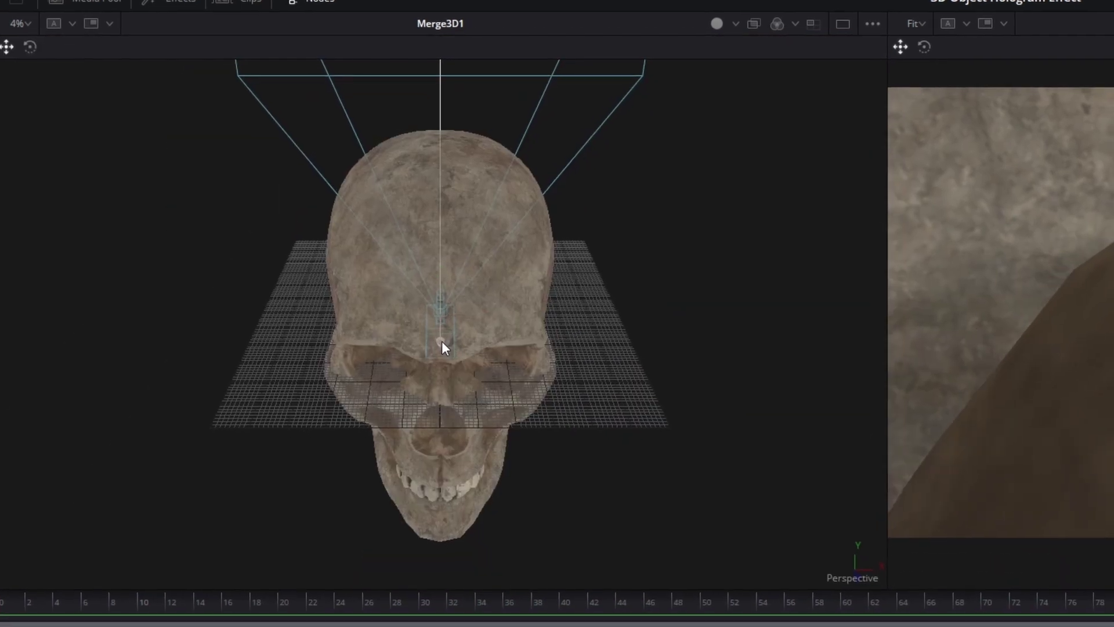
{"action": "left_click_drag", "start_coordinate": [450, 343], "coordinate": [412, 551]}
{"action": "left_click_drag", "start_coordinate": [329, 483], "coordinate": [323, 551]}
{"action": "left_click_drag", "start_coordinate": [429, 336], "coordinate": [109, 277]}
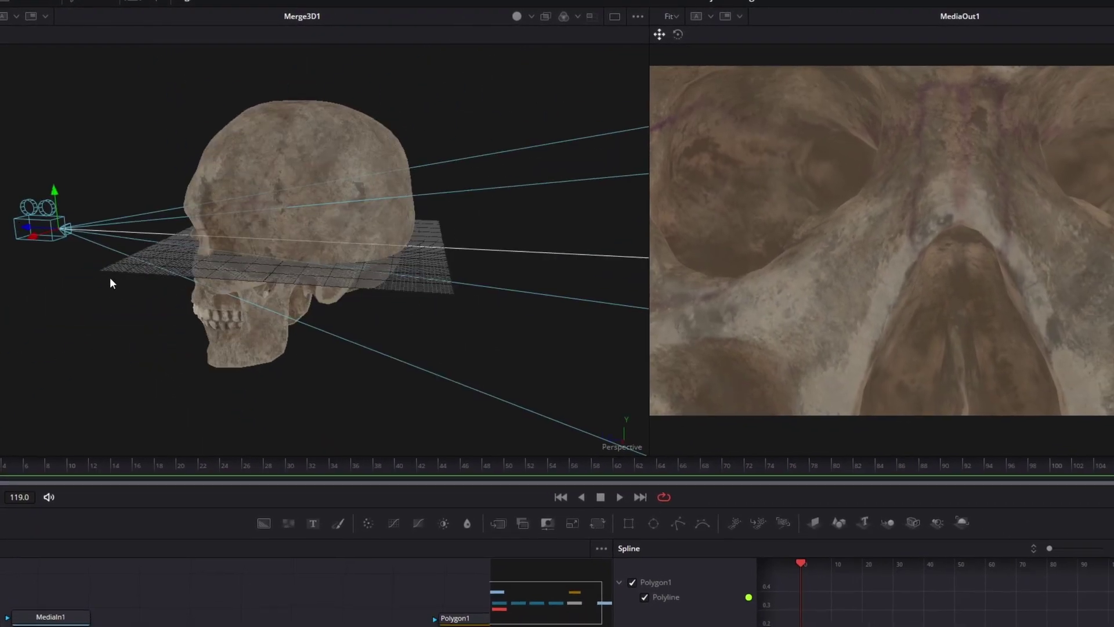
{"action": "left_click_drag", "start_coordinate": [27, 227], "coordinate": [0, 225]}
{"action": "scroll", "coordinate": [156, 256], "scroll_direction": "down", "scroll_amount": 4}
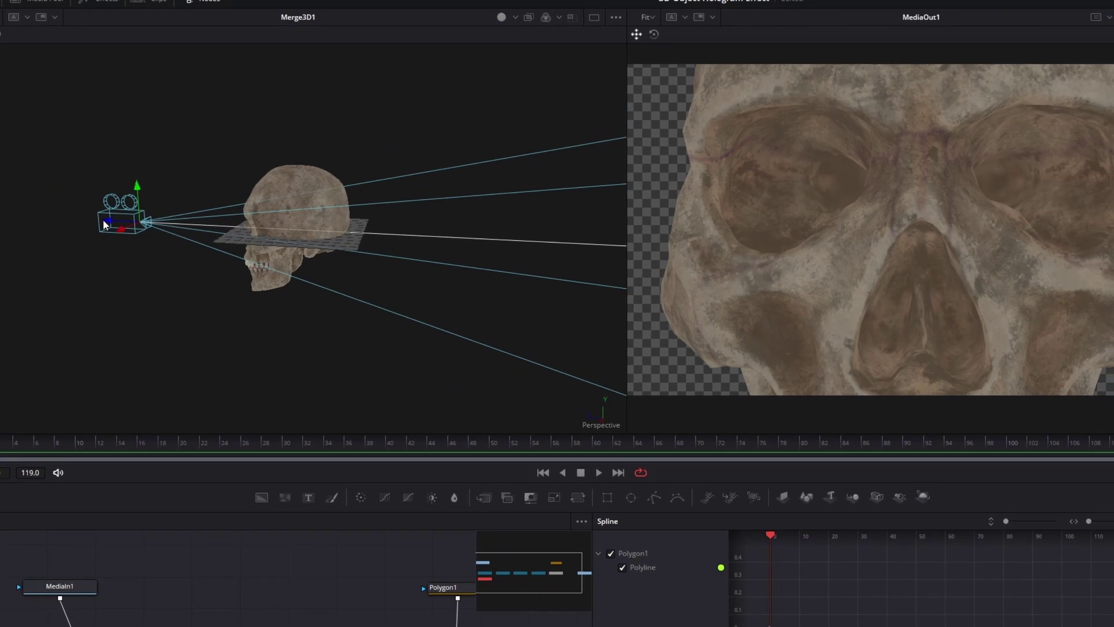
{"action": "scroll", "coordinate": [130, 223], "scroll_direction": "down", "scroll_amount": 4}
{"action": "left_click_drag", "start_coordinate": [102, 219], "coordinate": [15, 202]}
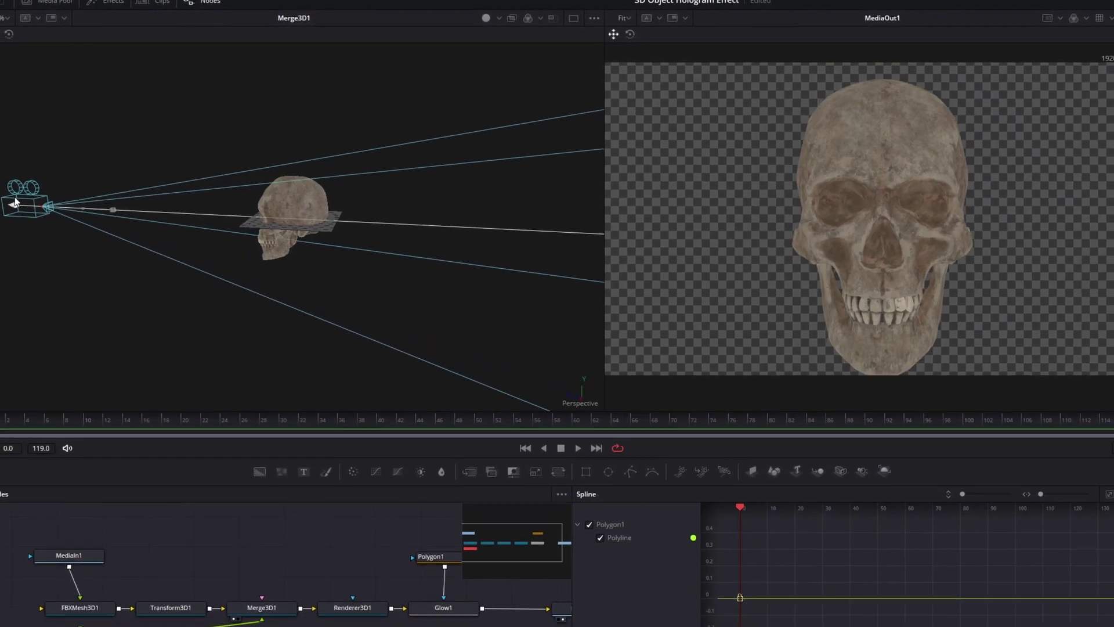
{"action": "left_click", "coordinate": [14, 201]}
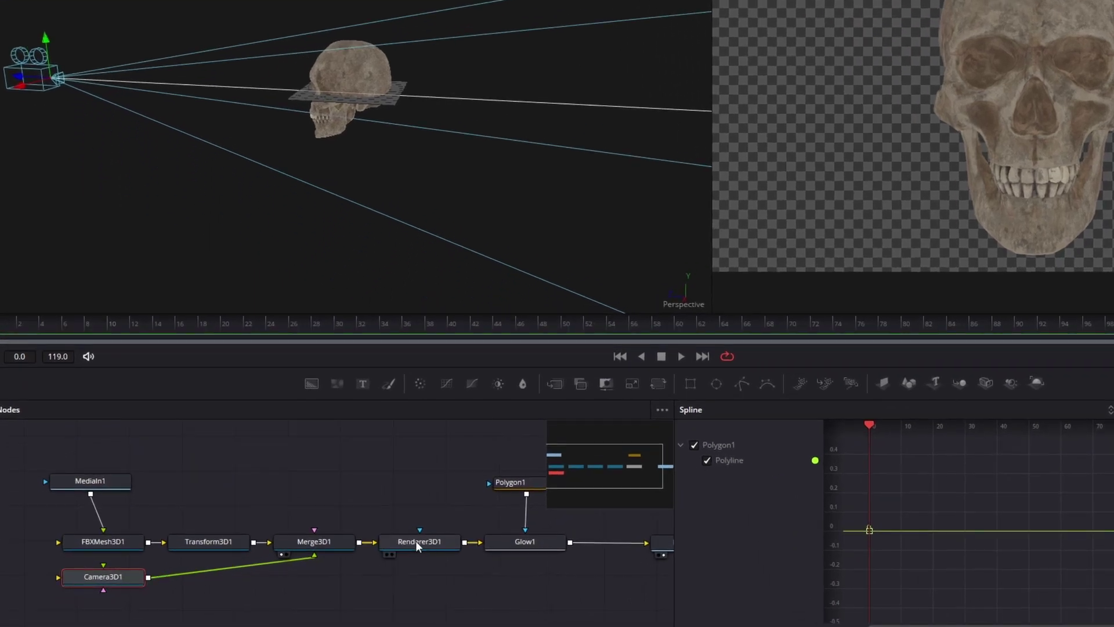
- Set the Renderer 3D to the OpenGL Renderer and switch the skull's FBX mesh to wireframe
{"action": "left_click", "coordinate": [342, 575]}
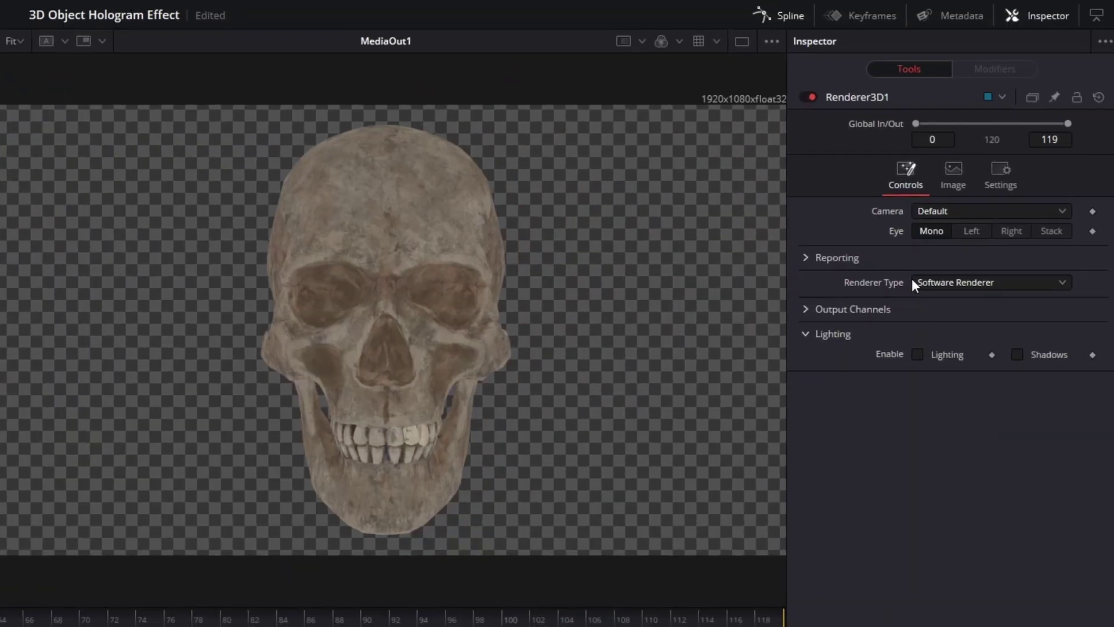
{"action": "left_click", "coordinate": [931, 282]}
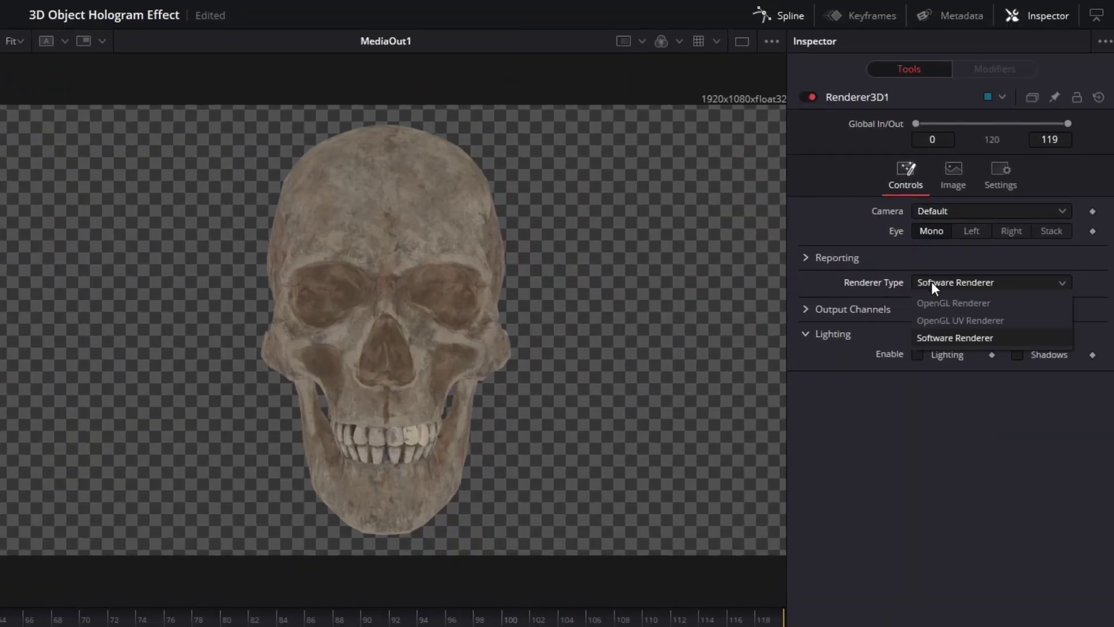
{"action": "left_click", "coordinate": [935, 302]}
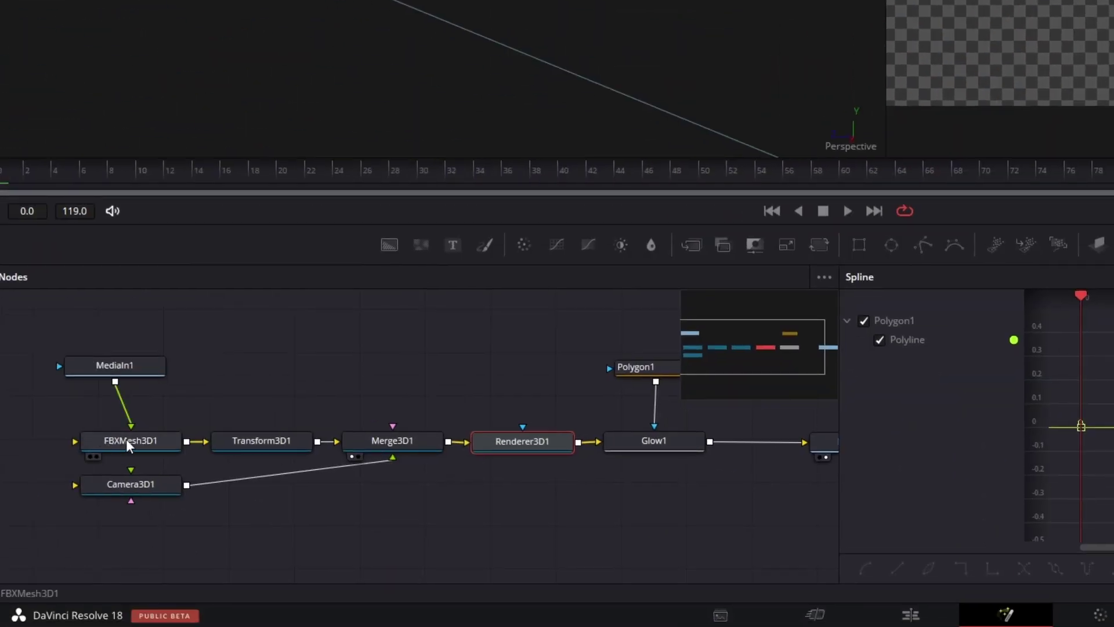
{"action": "left_click", "coordinate": [129, 443]}
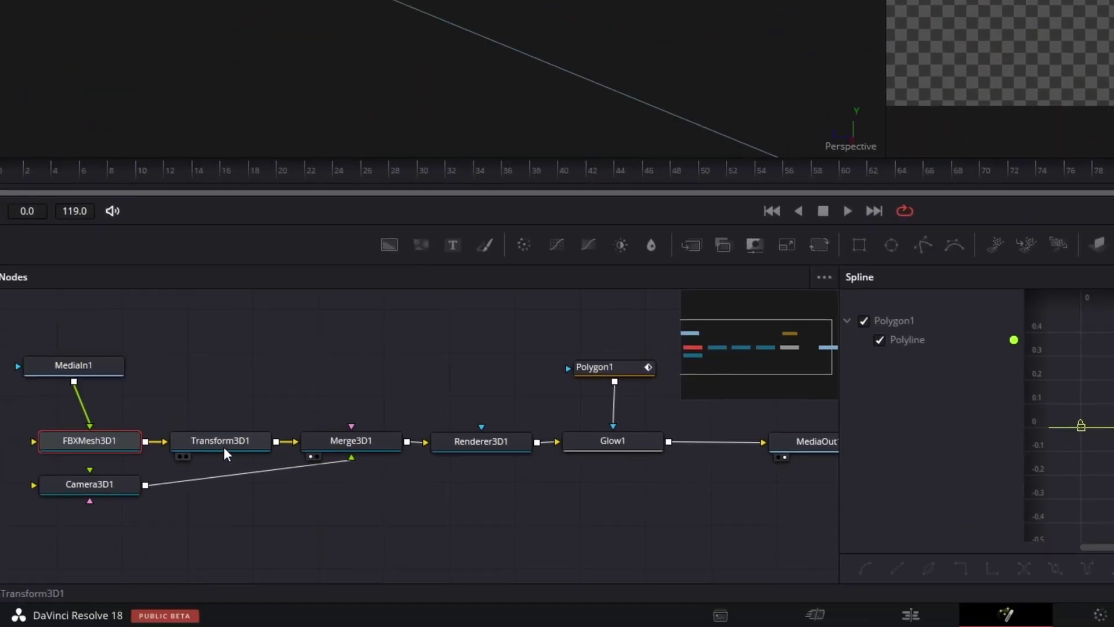
{"action": "left_click", "coordinate": [223, 447]}
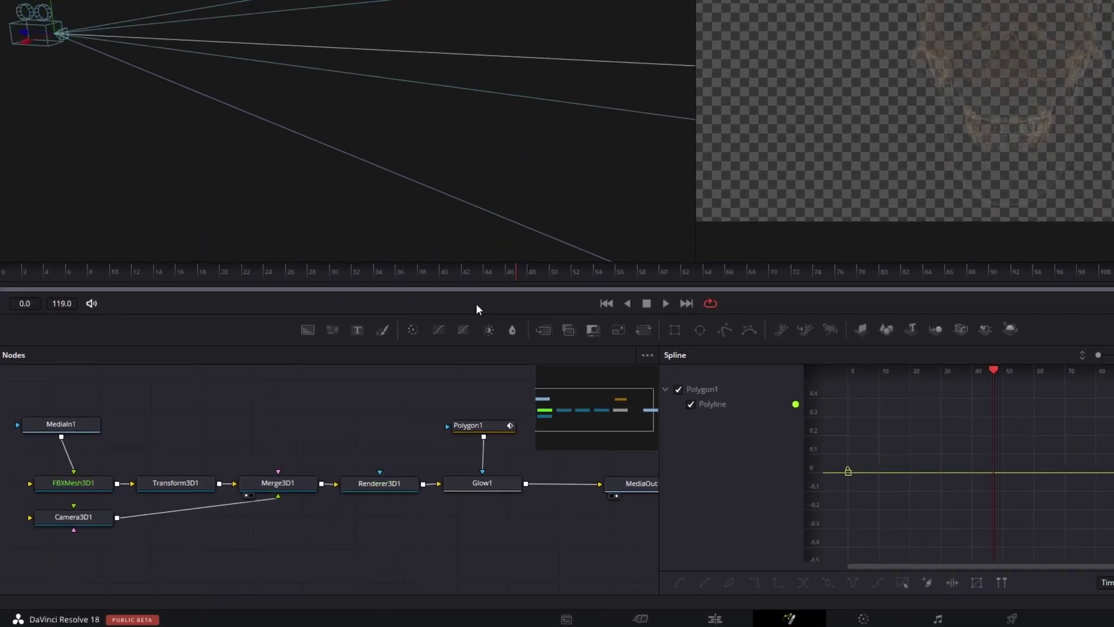
- Keyframe the Transform 3D's scale and Y rotation from frame 0, ending with scale 1.0 and Y rotation 720 at frame 118
{"action": "left_click_drag", "start_coordinate": [462, 273], "coordinate": [45, 266]}
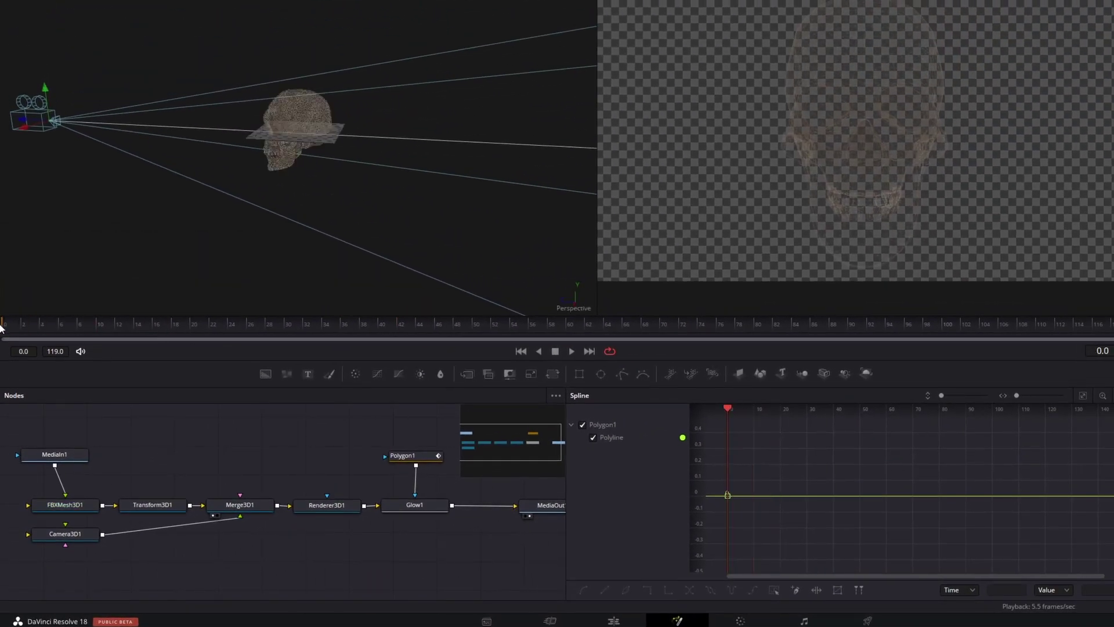
{"action": "left_click", "coordinate": [153, 506]}
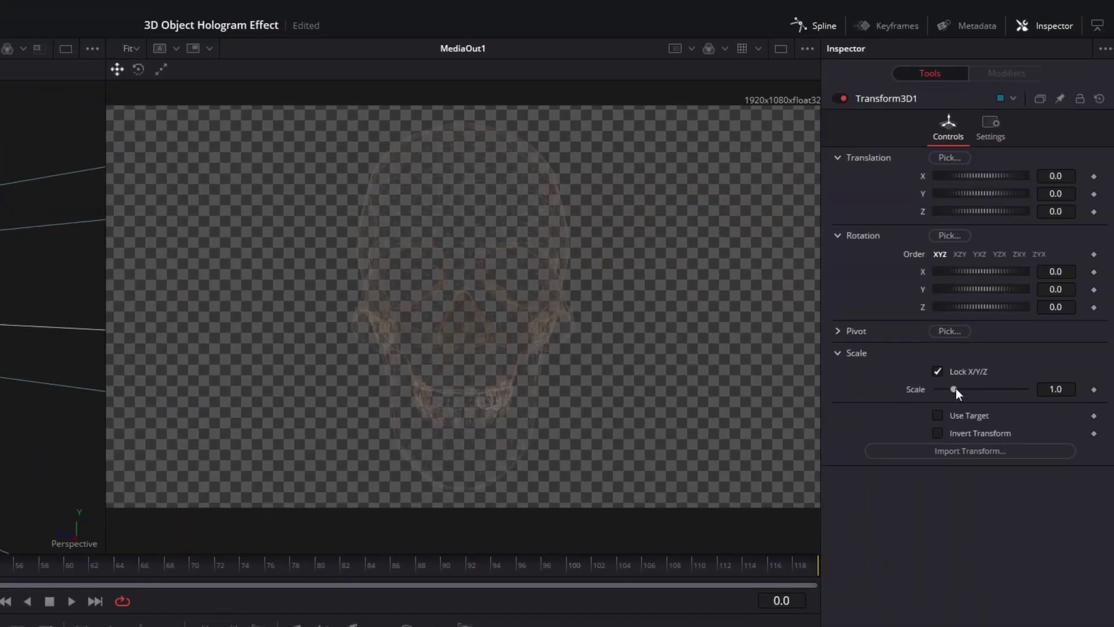
{"action": "left_click_drag", "start_coordinate": [956, 388], "coordinate": [1021, 393]}
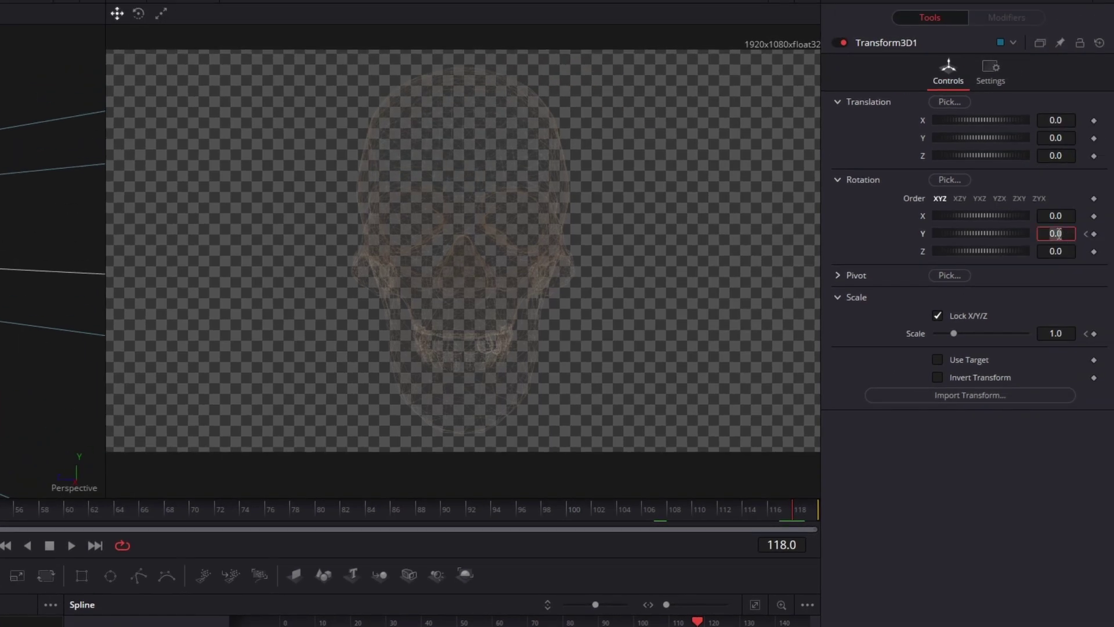
{"action": "type", "text": "720"}
{"action": "key", "text": "Return"}
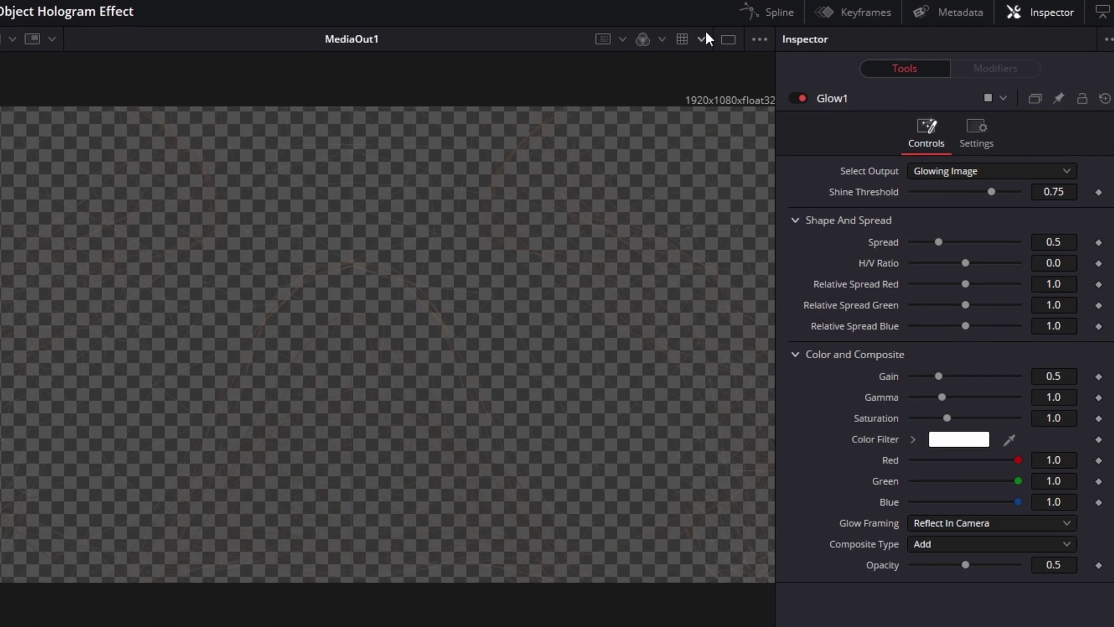
- Smooth the Transform 3D scale and rotation keyframes in the spline editor and scrub through the animation
{"action": "left_click", "coordinate": [757, 13]}
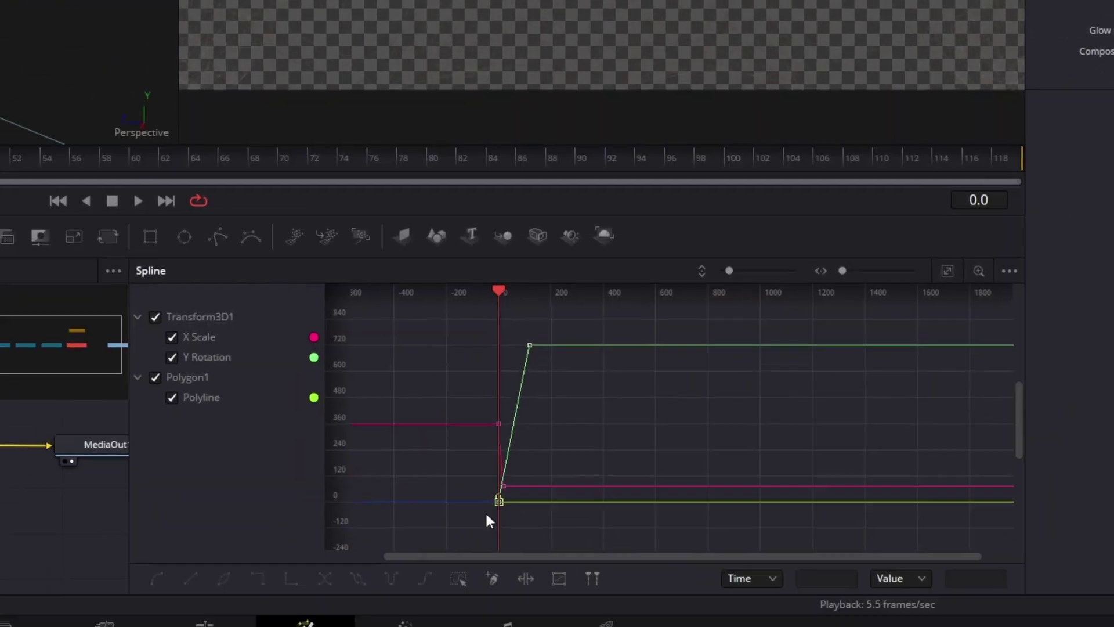
{"action": "left_click_drag", "start_coordinate": [481, 510], "coordinate": [576, 308]}
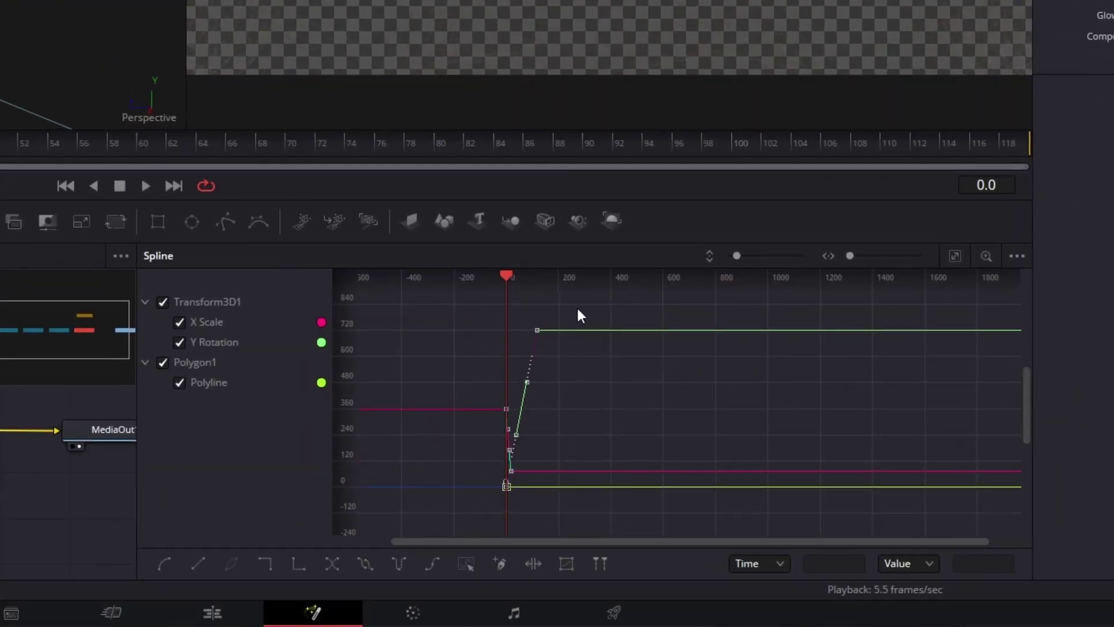
{"action": "key", "text": "alt+s"}
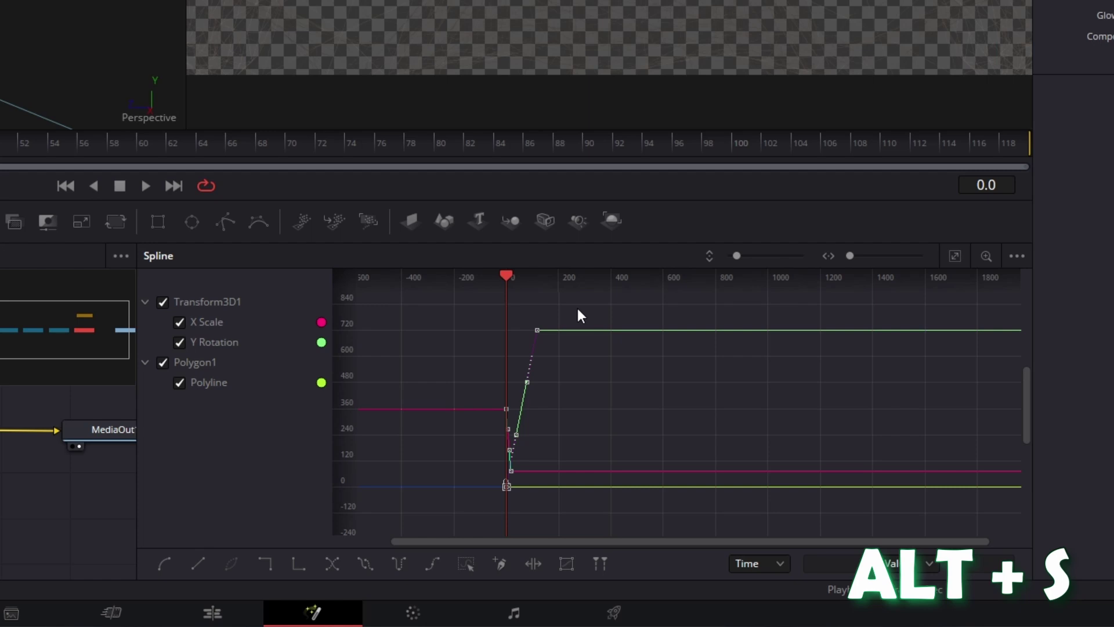
{"action": "key", "text": "alt+s"}
{"action": "left_click_drag", "start_coordinate": [0, 152], "coordinate": [39, 155]}
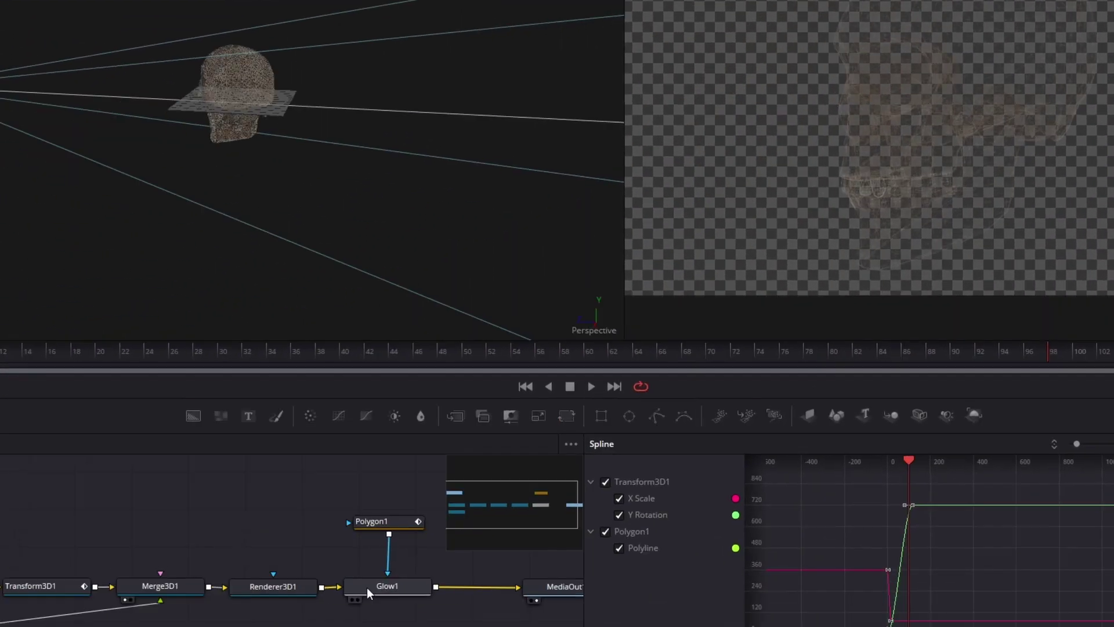
- Lower the Glow node's shine threshold and spread to their minimum
{"action": "left_click", "coordinate": [367, 587]}
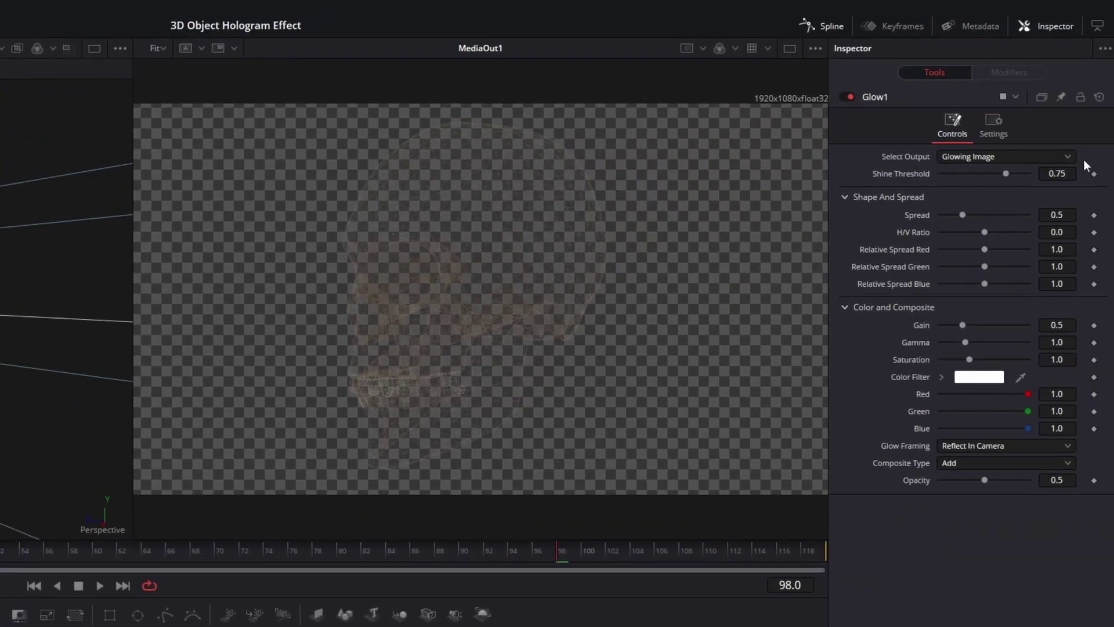
{"action": "left_click_drag", "start_coordinate": [1008, 179], "coordinate": [827, 177]}
{"action": "left_click_drag", "start_coordinate": [962, 215], "coordinate": [877, 211]}
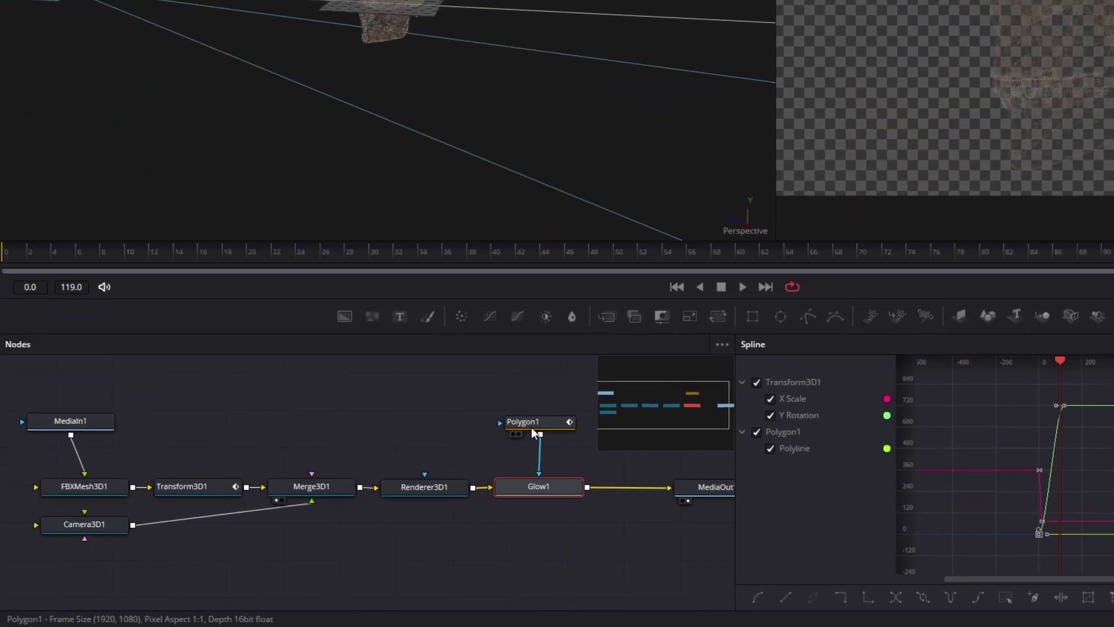
- Draw a closed polygon mask with jagged zigzag edges across the upper part of the image, extending beyond the frame
{"action": "left_click", "coordinate": [531, 427]}
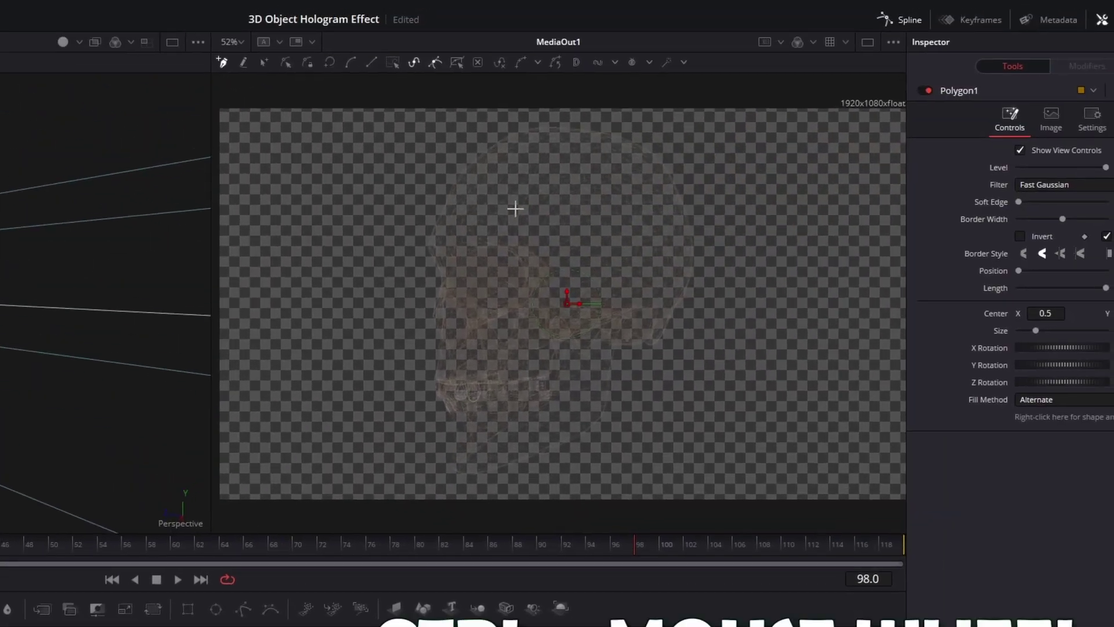
{"action": "scroll", "coordinate": [515, 208], "scroll_direction": "down", "scroll_amount": 2, "text": "ctrl"}
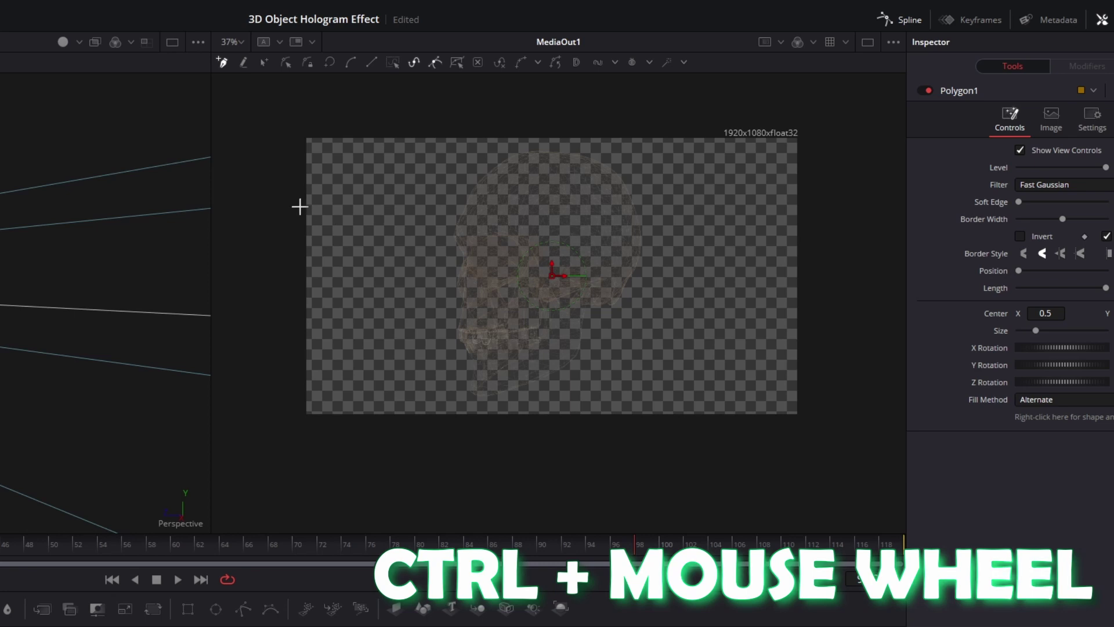
{"action": "left_click", "coordinate": [282, 196]}
{"action": "left_click", "coordinate": [320, 210]}
{"action": "left_click", "coordinate": [334, 189]}
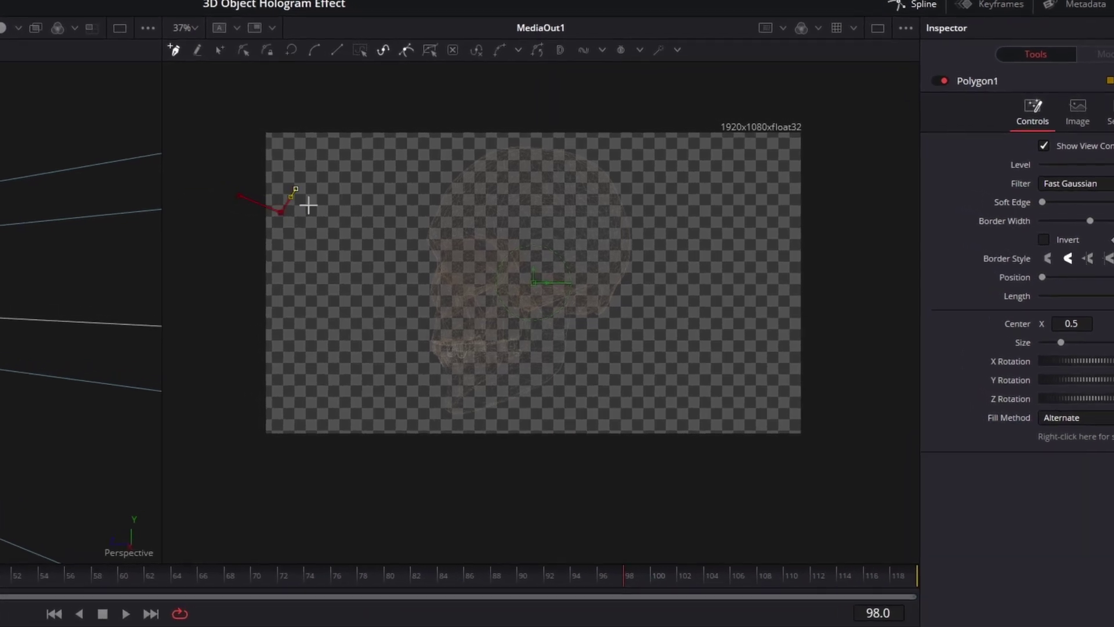
{"action": "left_click", "coordinate": [319, 212]}
{"action": "left_click", "coordinate": [333, 195]}
{"action": "left_click", "coordinate": [357, 216]}
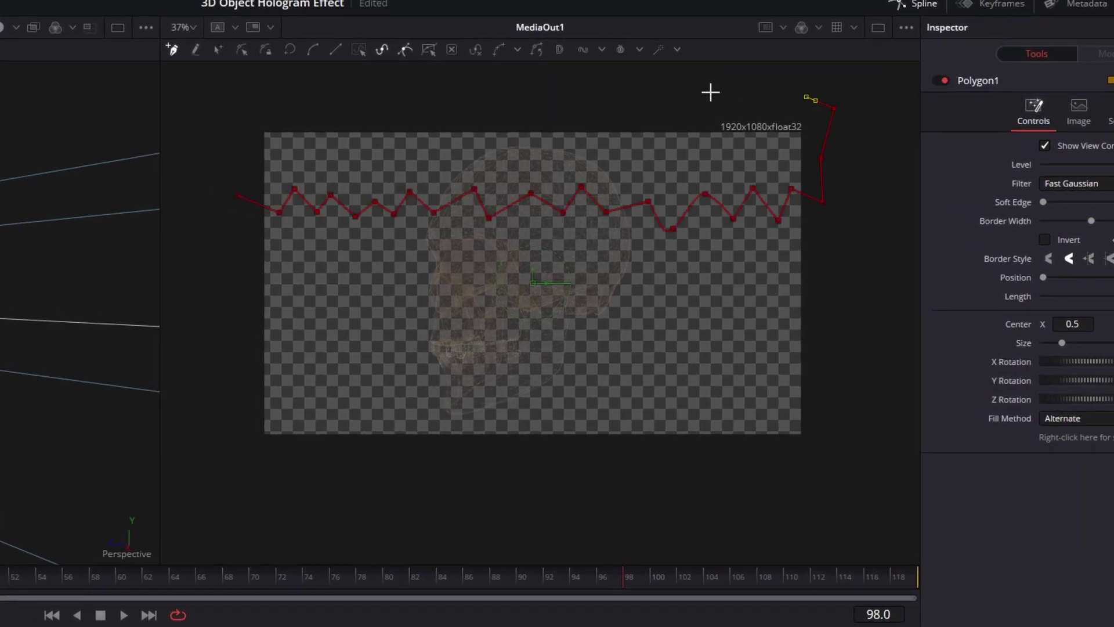
{"action": "left_click", "coordinate": [241, 199]}
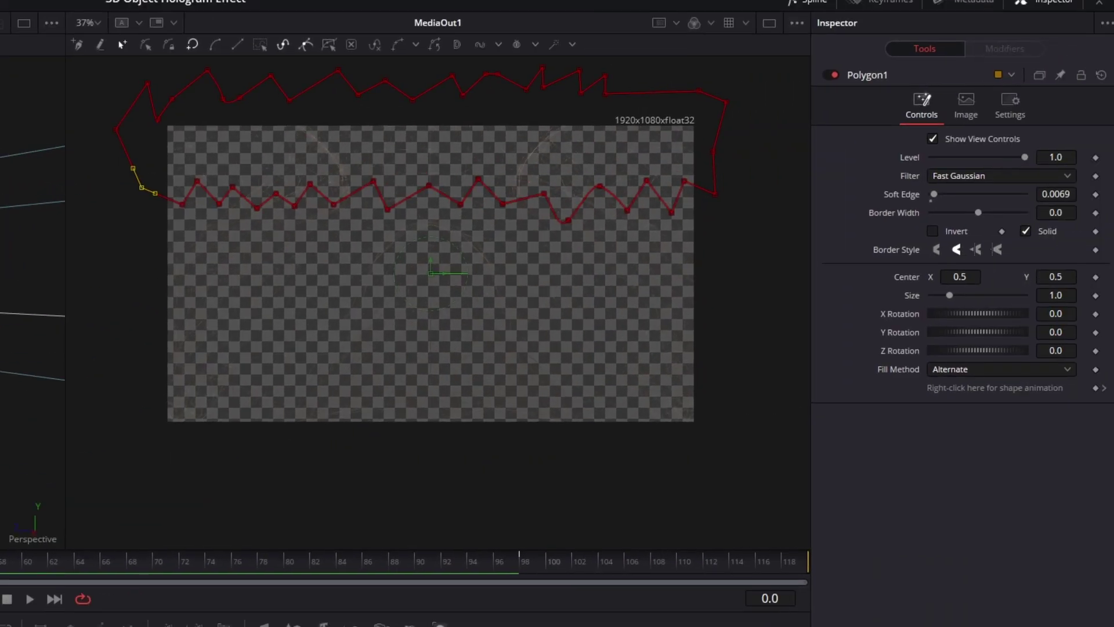
- Keyframe the polygon mask's Center Y to start above the frame, reach -0.726 at frame 60 and rise back up at frame 119
{"action": "left_click_drag", "start_coordinate": [1056, 277], "coordinate": [1082, 277]}
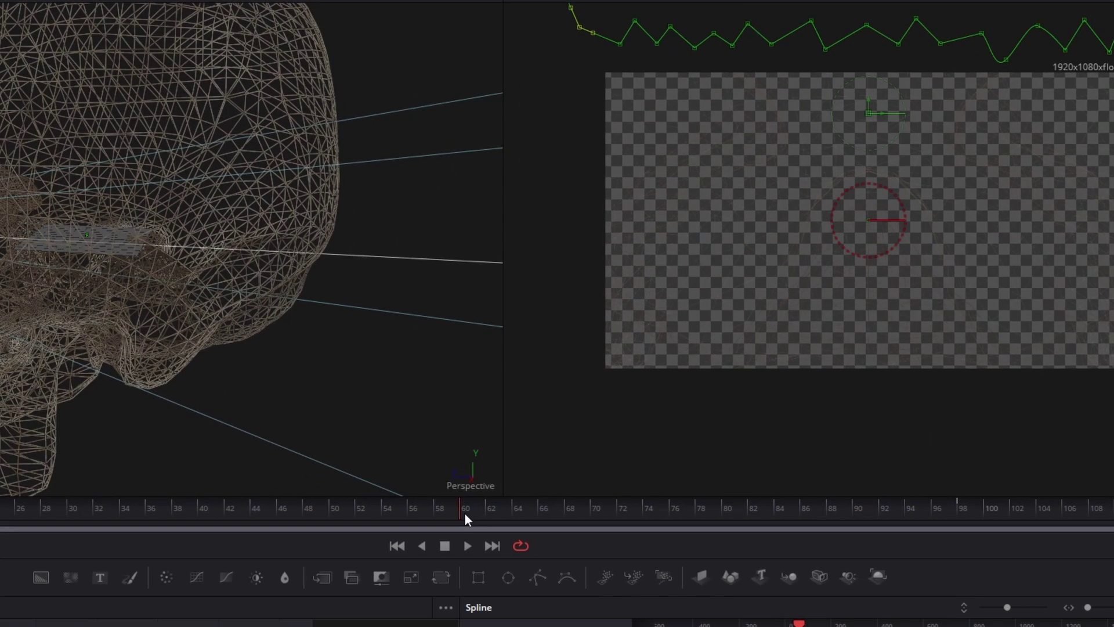
{"action": "left_click", "coordinate": [28, 567]}
{"action": "left_click_drag", "start_coordinate": [1049, 300], "coordinate": [594, 300]}
{"action": "left_click_drag", "start_coordinate": [25, 585], "coordinate": [803, 563]}
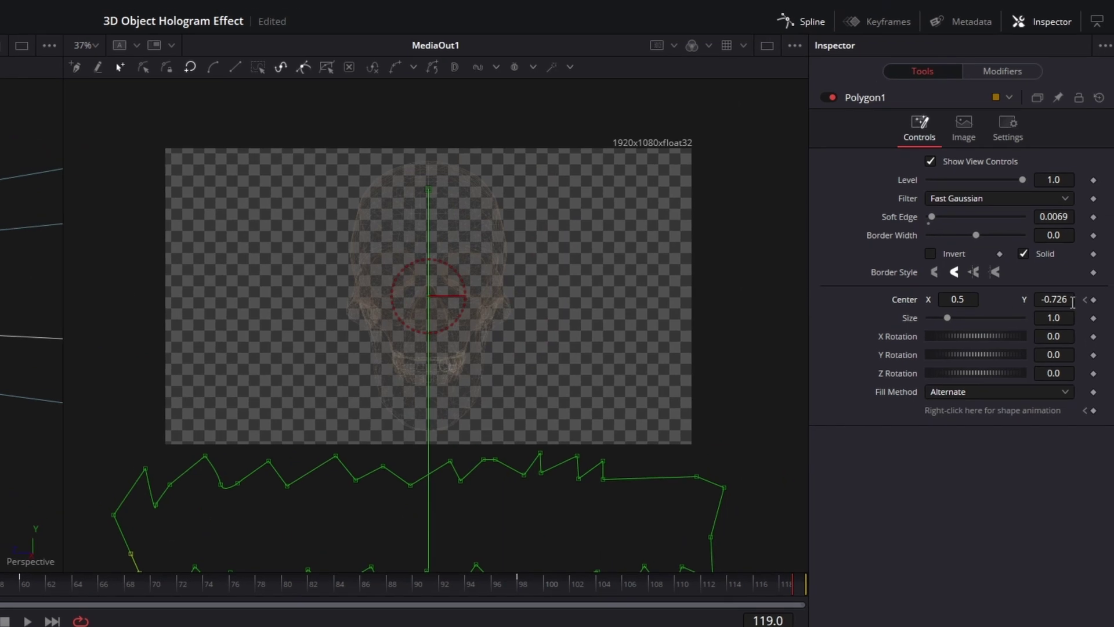
{"action": "left_click_drag", "start_coordinate": [1063, 299], "coordinate": [1103, 294]}
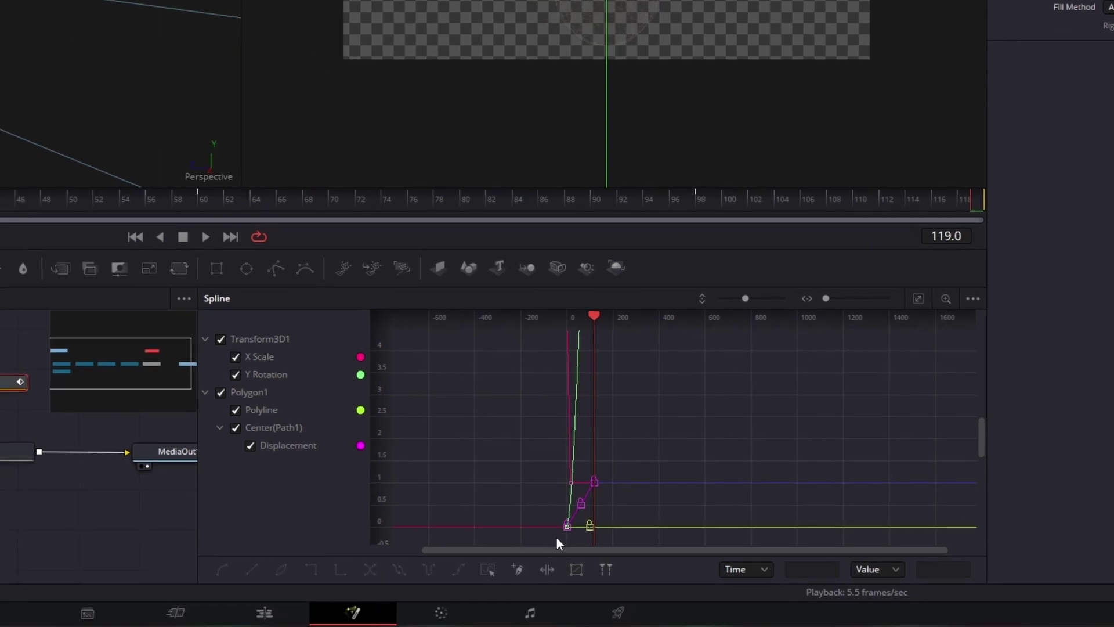
- Smooth the polygon mask's center displacement keyframes in the spline editor
{"action": "left_click_drag", "start_coordinate": [650, 452], "coordinate": [615, 451]}
{"action": "key", "text": "alt+s"}
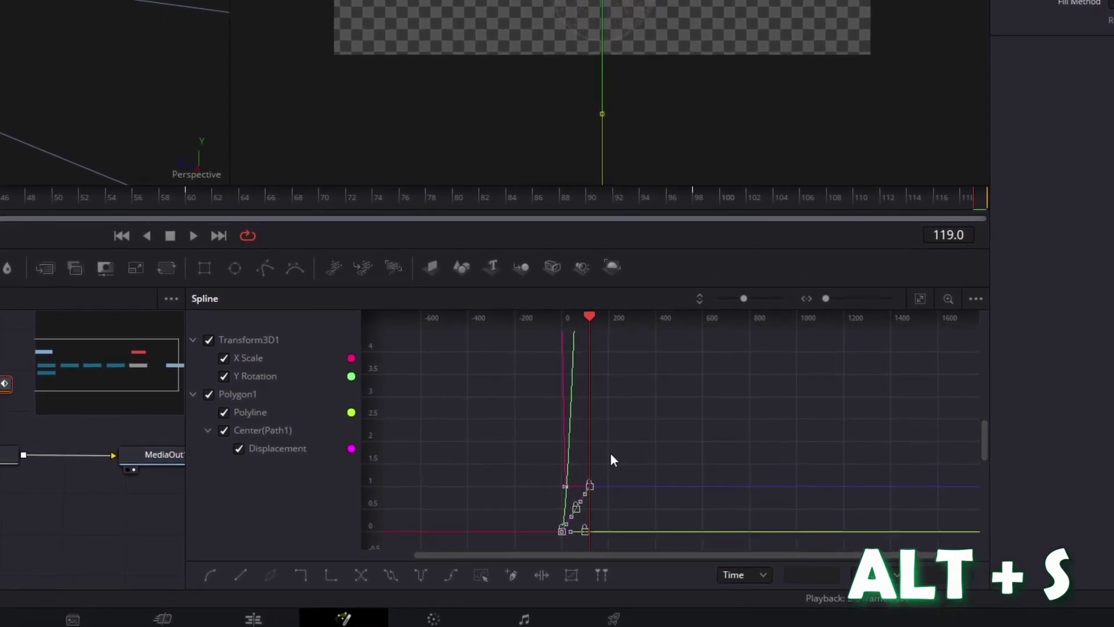